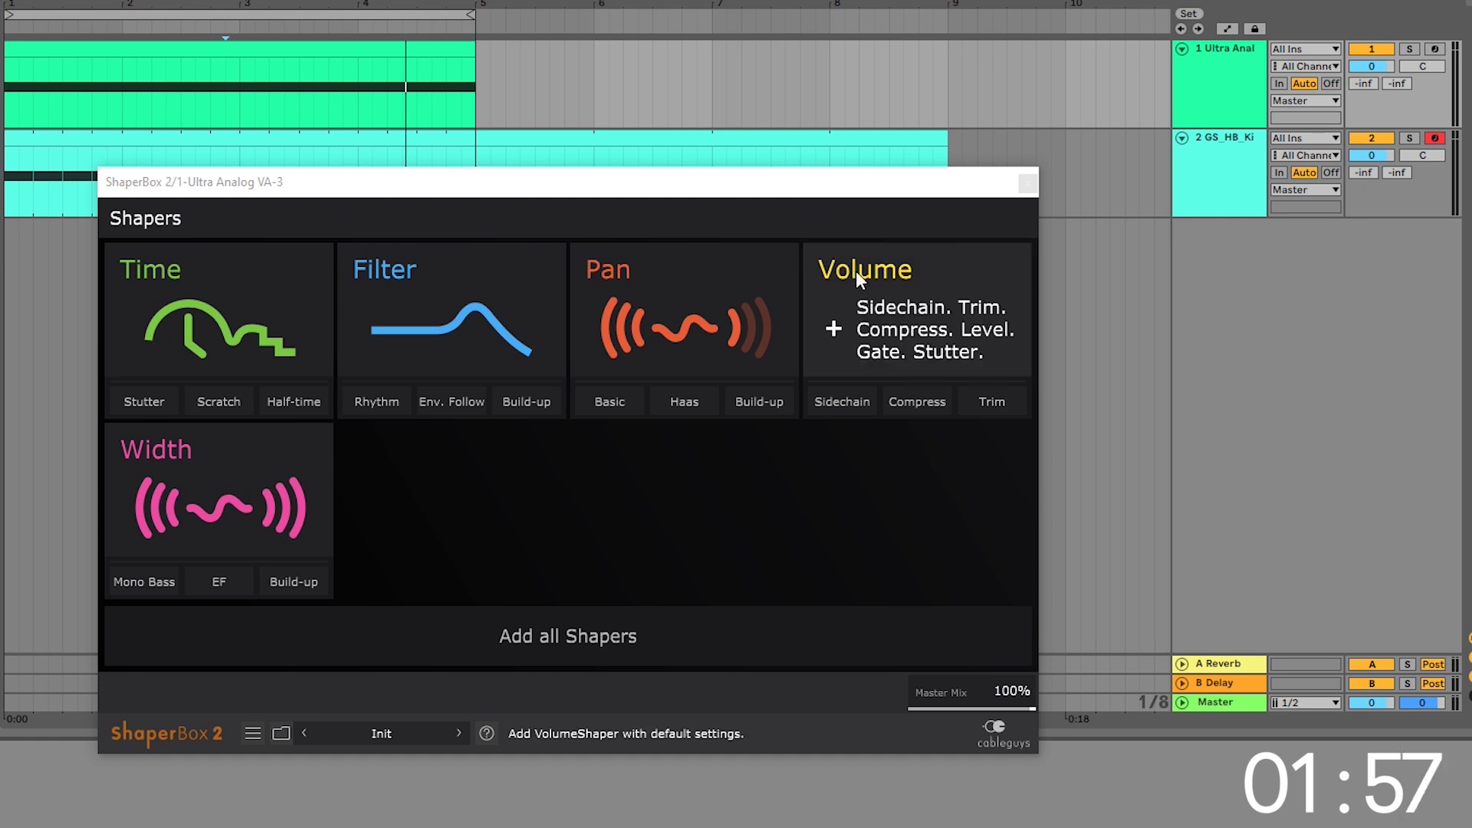
Step: Add a Volume shaper using the fourth Sidechain preset, nudge its dip toward the bar start, and play
{"action": "left_click", "coordinate": [890, 276]}
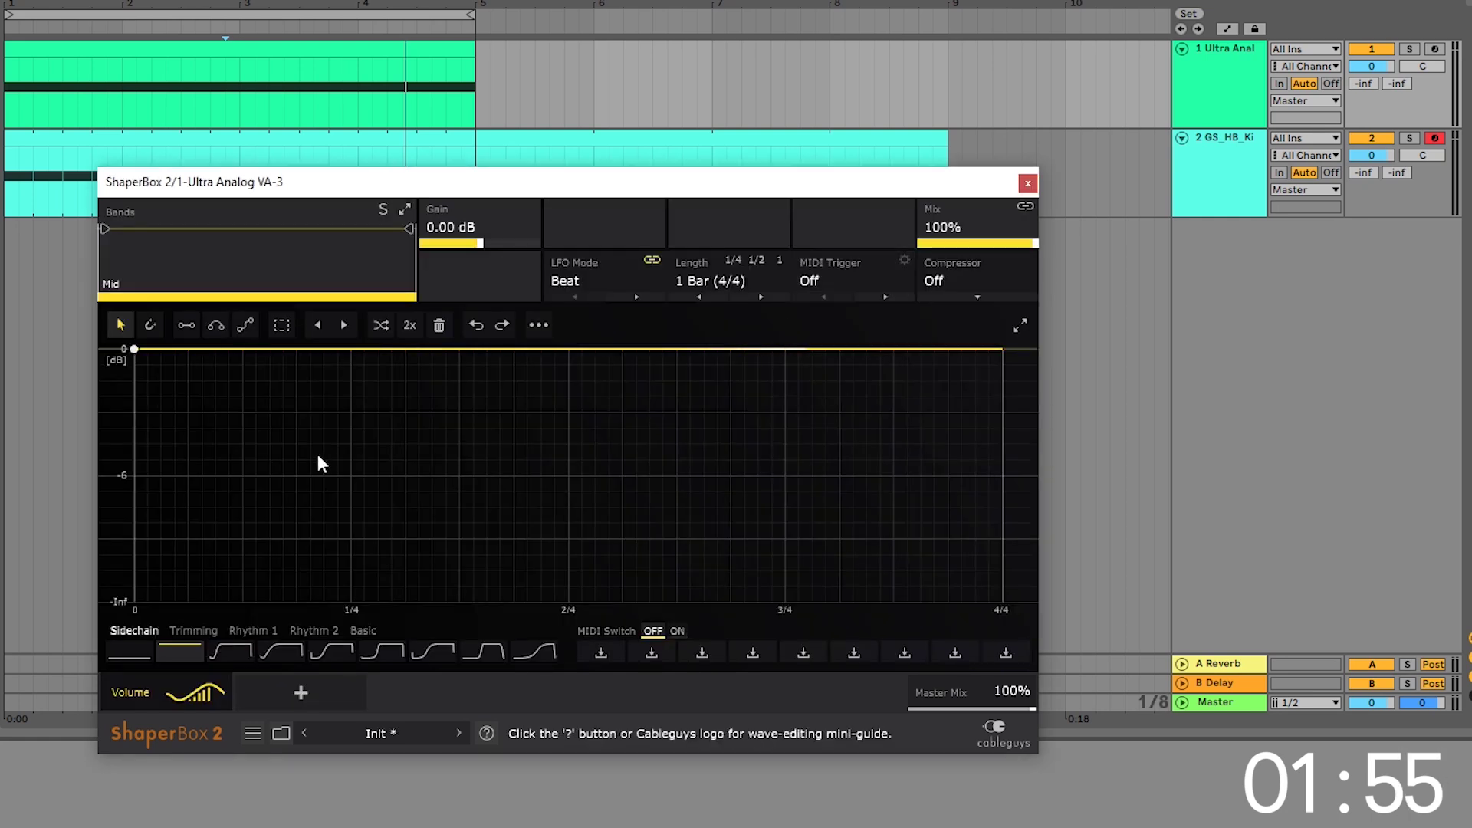
{"action": "left_click", "coordinate": [281, 648]}
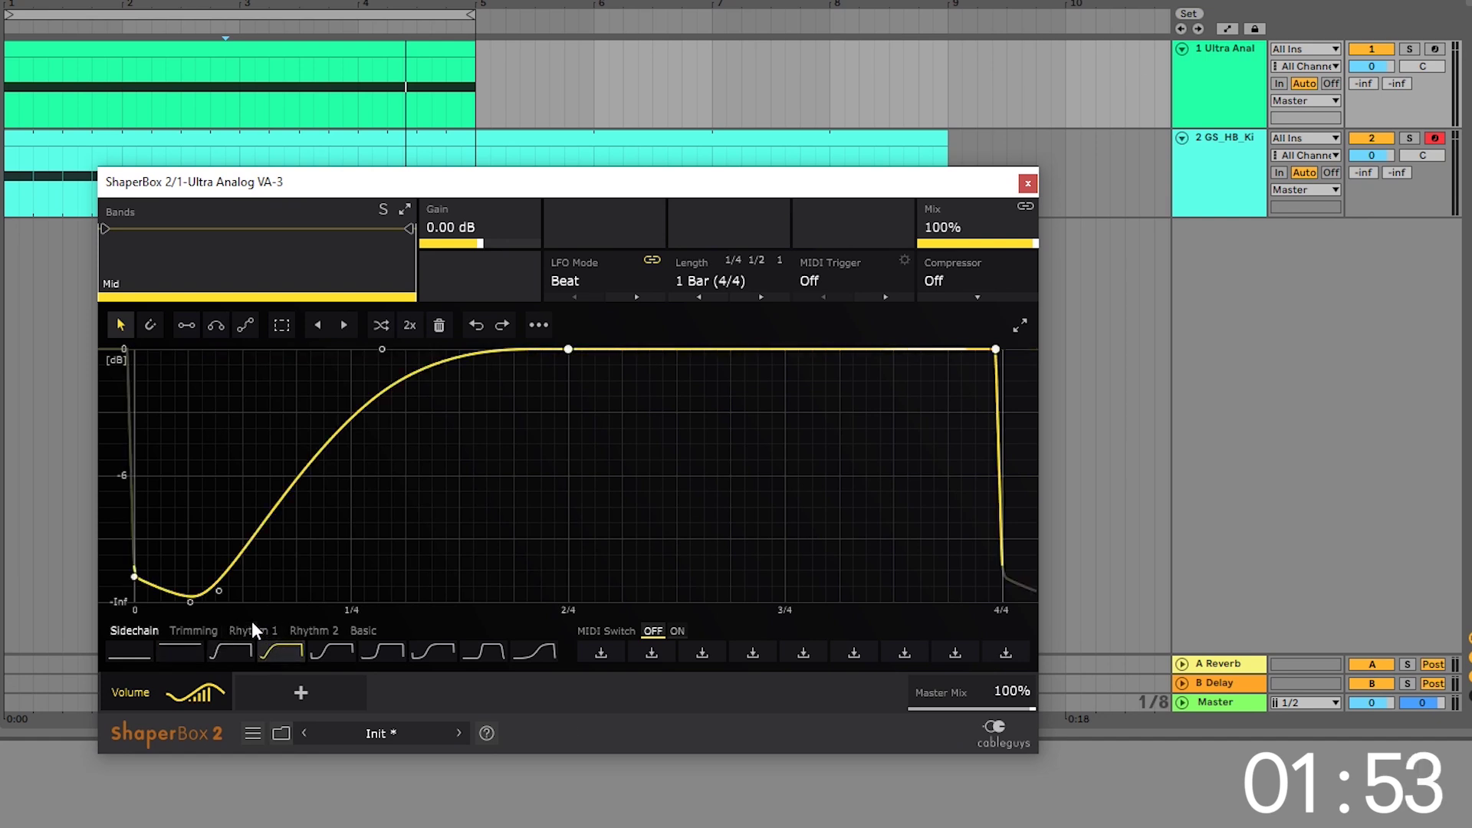
{"action": "mouse_move", "coordinate": [171, 604]}
{"action": "left_mouse_down"}
{"action": "mouse_move", "coordinate": [196, 590]}
{"action": "mouse_move", "coordinate": [159, 601]}
{"action": "left_mouse_up"}
{"action": "key", "text": "space"}
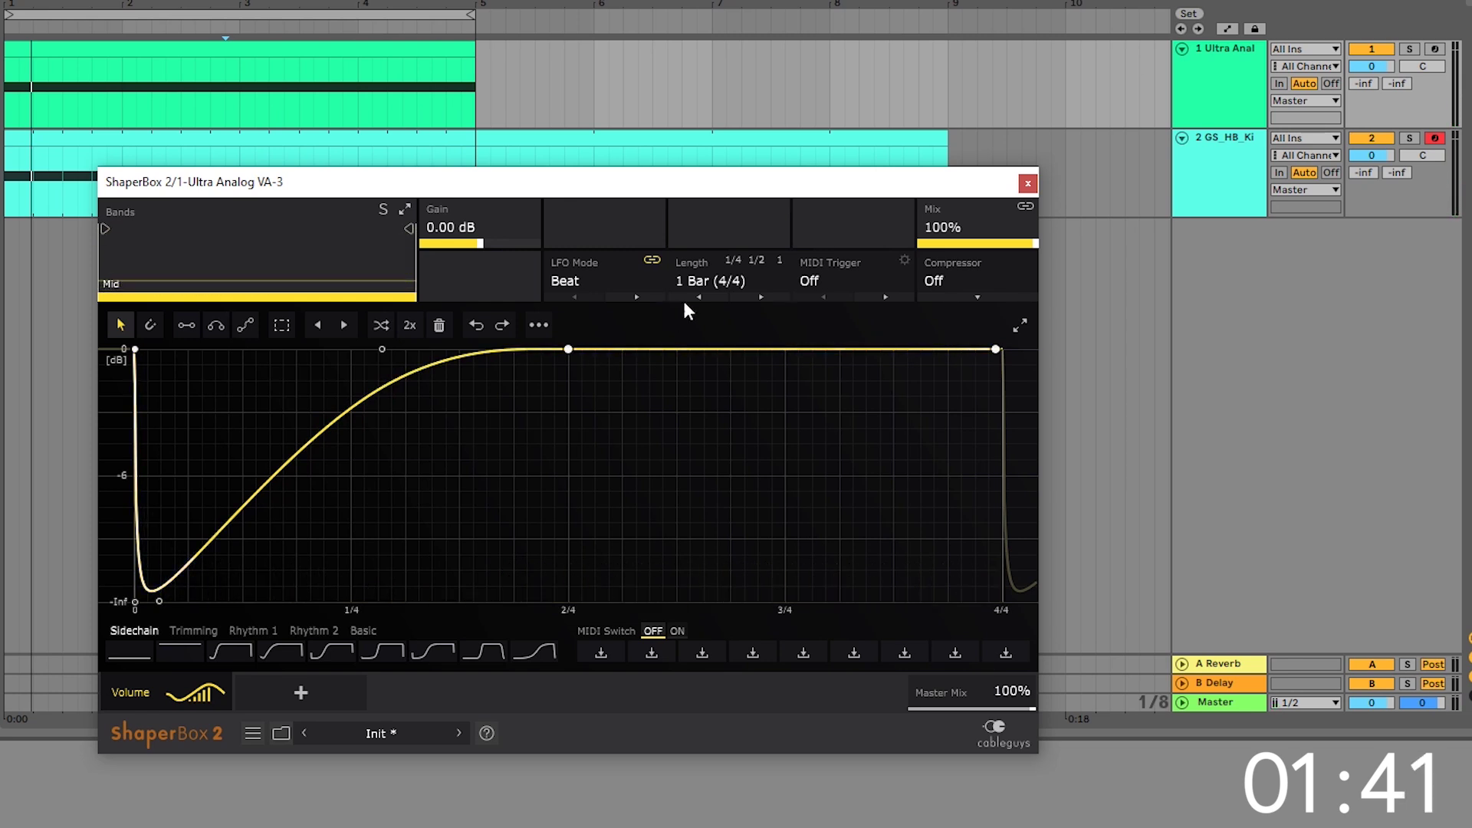
Step: Set the shaper cycle length to 1/4 and pull the recovery point in to about 1.32/16
{"action": "left_click", "coordinate": [747, 280]}
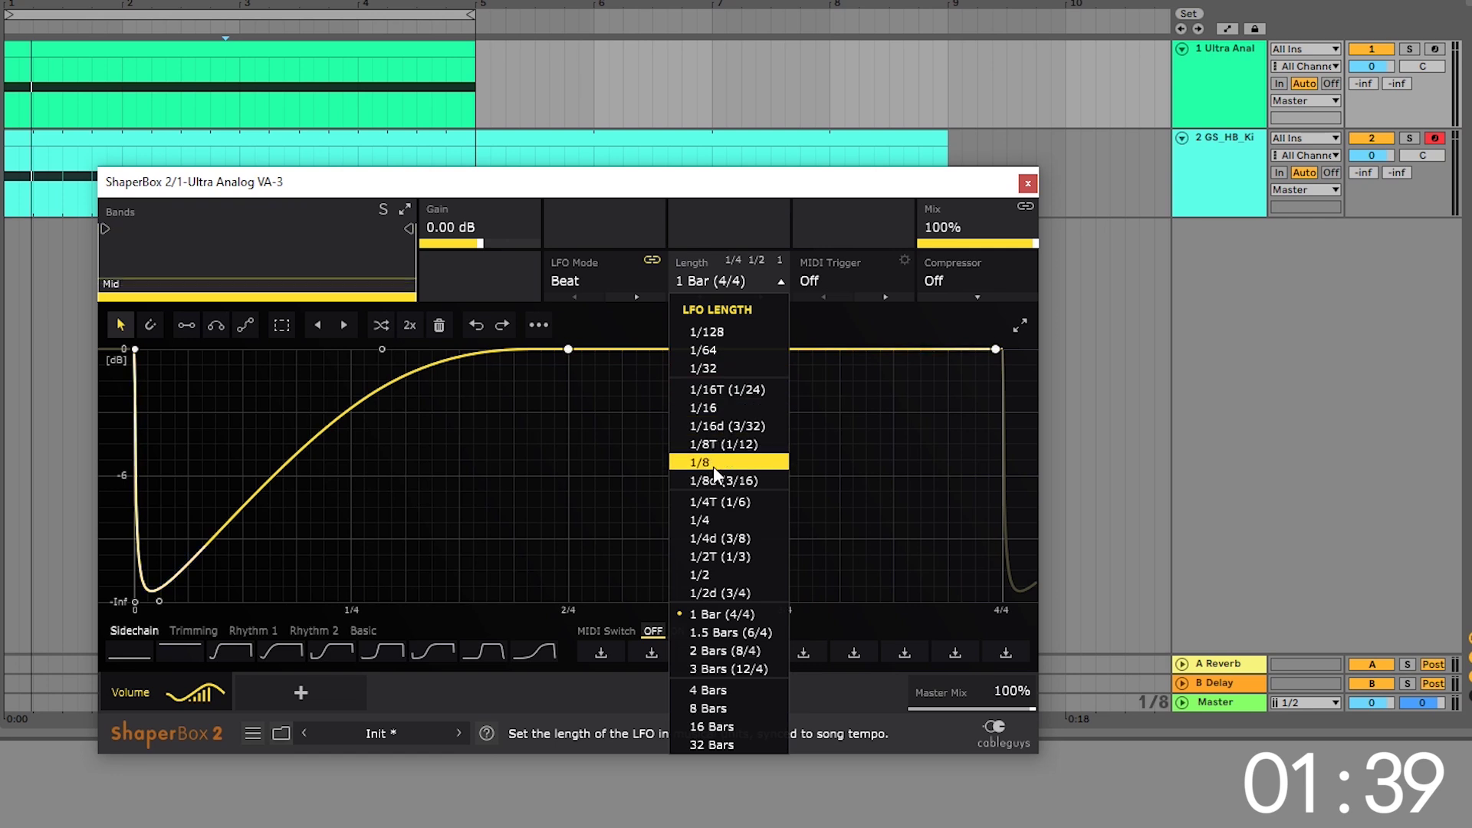
{"action": "left_click", "coordinate": [706, 513]}
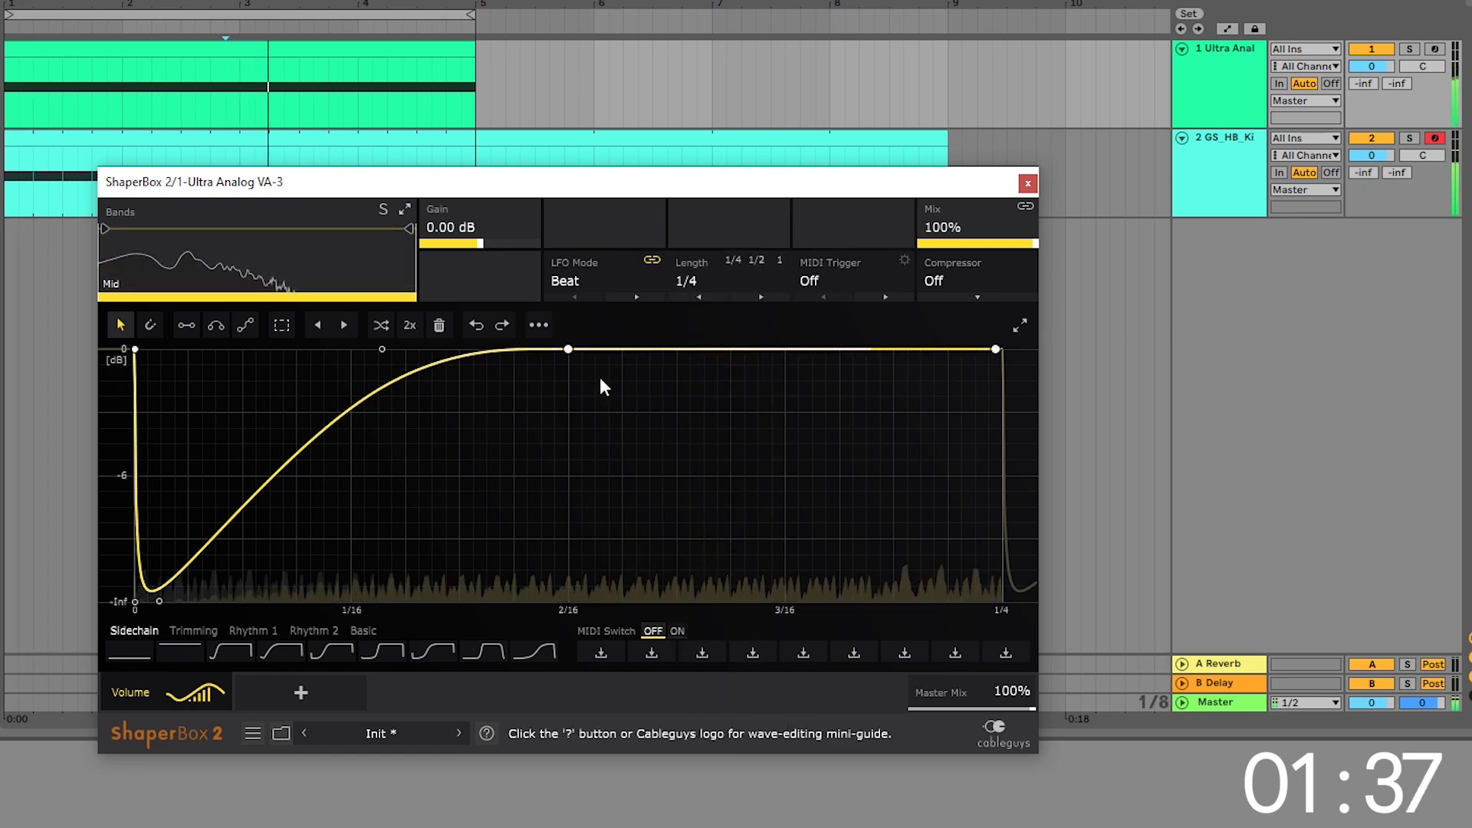
{"action": "left_click_drag", "start_coordinate": [568, 349], "coordinate": [382, 350]}
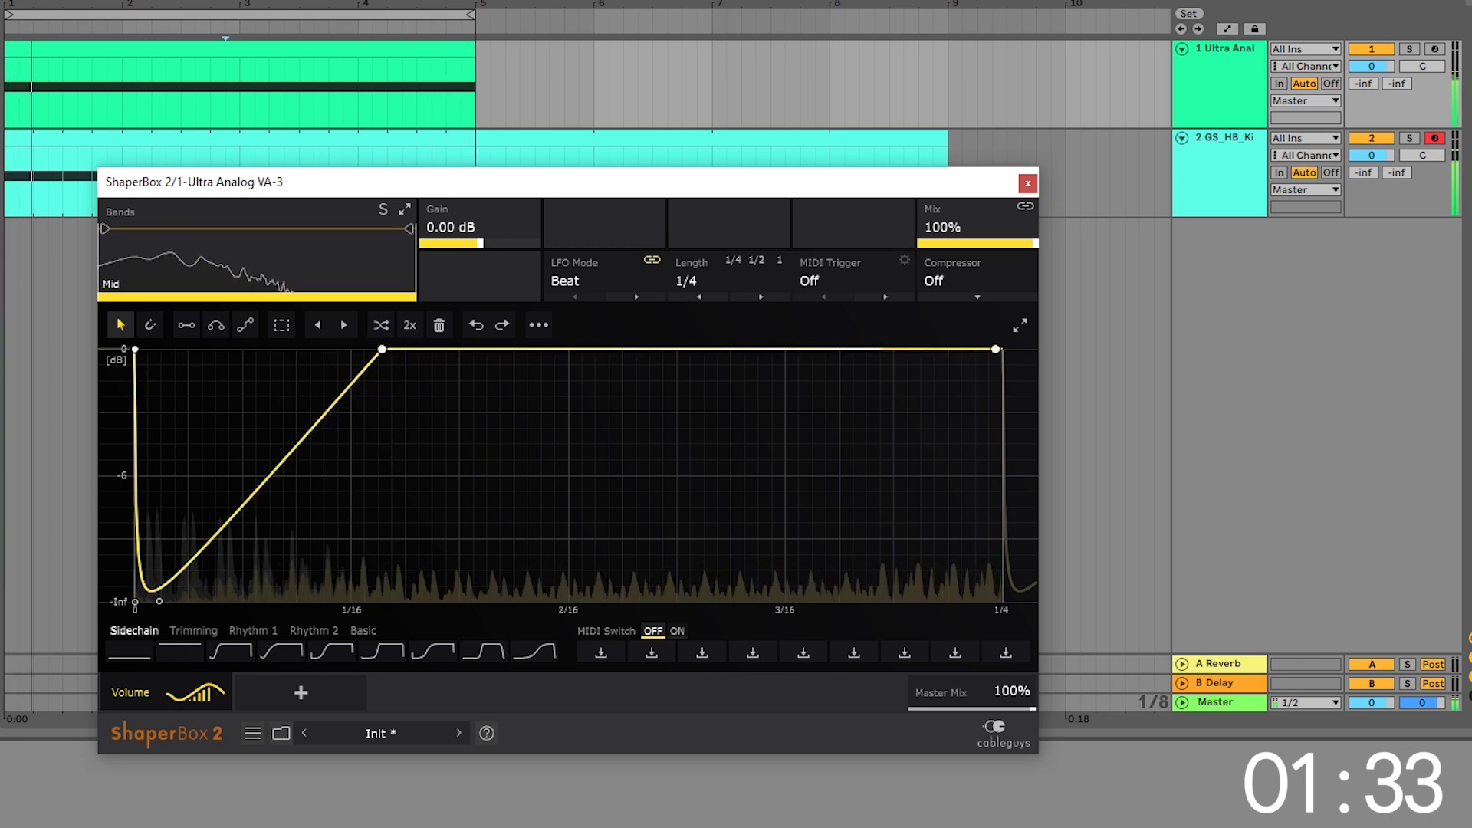
Step: Reshape the dip: move the recovery point near 1/16, remove the bottom point, bend into an S-curve
{"action": "left_click_drag", "start_coordinate": [306, 433], "coordinate": [315, 533]}
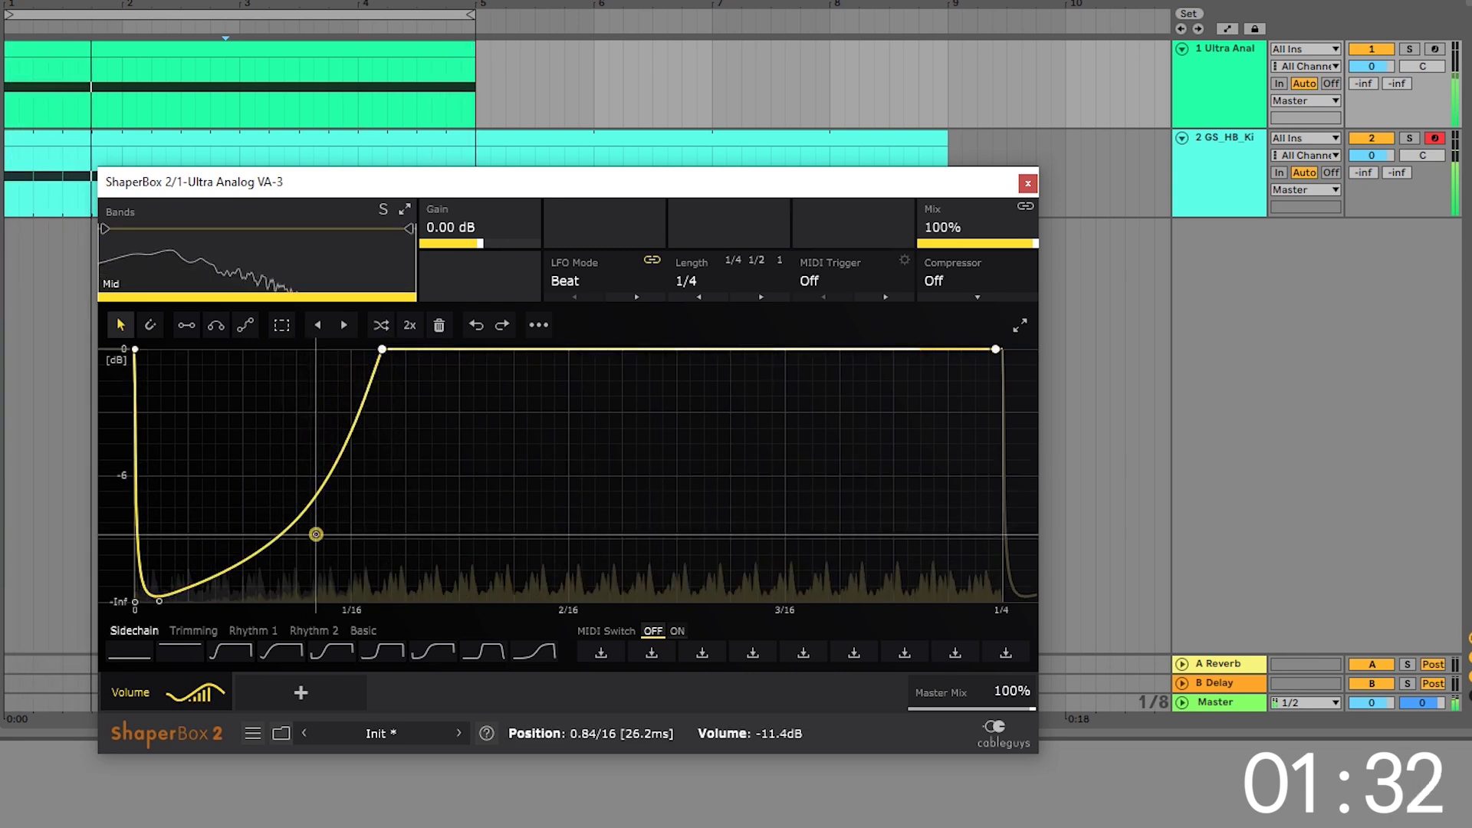
{"action": "double_click", "coordinate": [160, 600]}
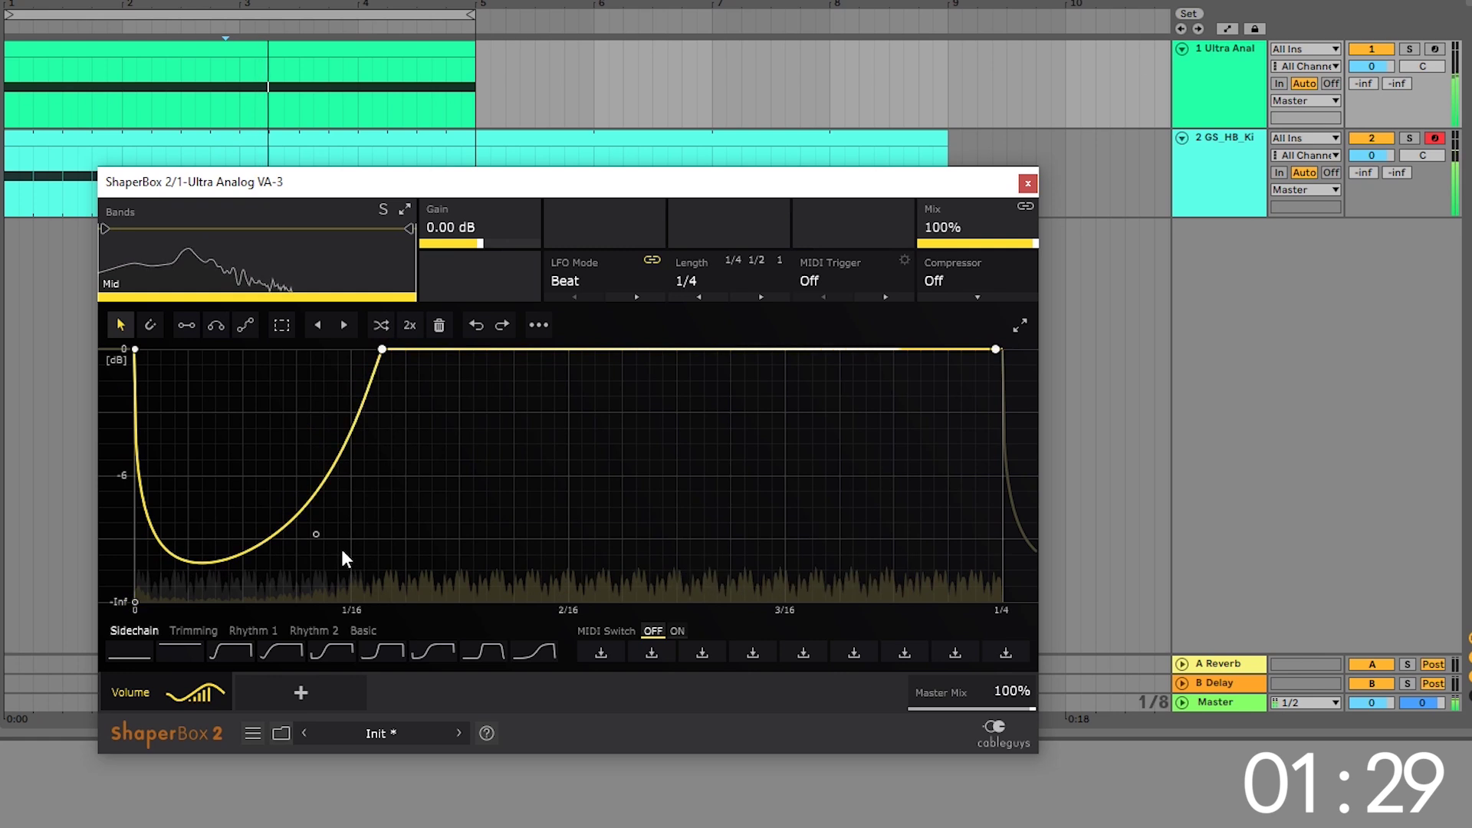
{"action": "left_click_drag", "start_coordinate": [322, 541], "coordinate": [186, 602]}
{"action": "left_click_drag", "start_coordinate": [381, 350], "coordinate": [425, 349]}
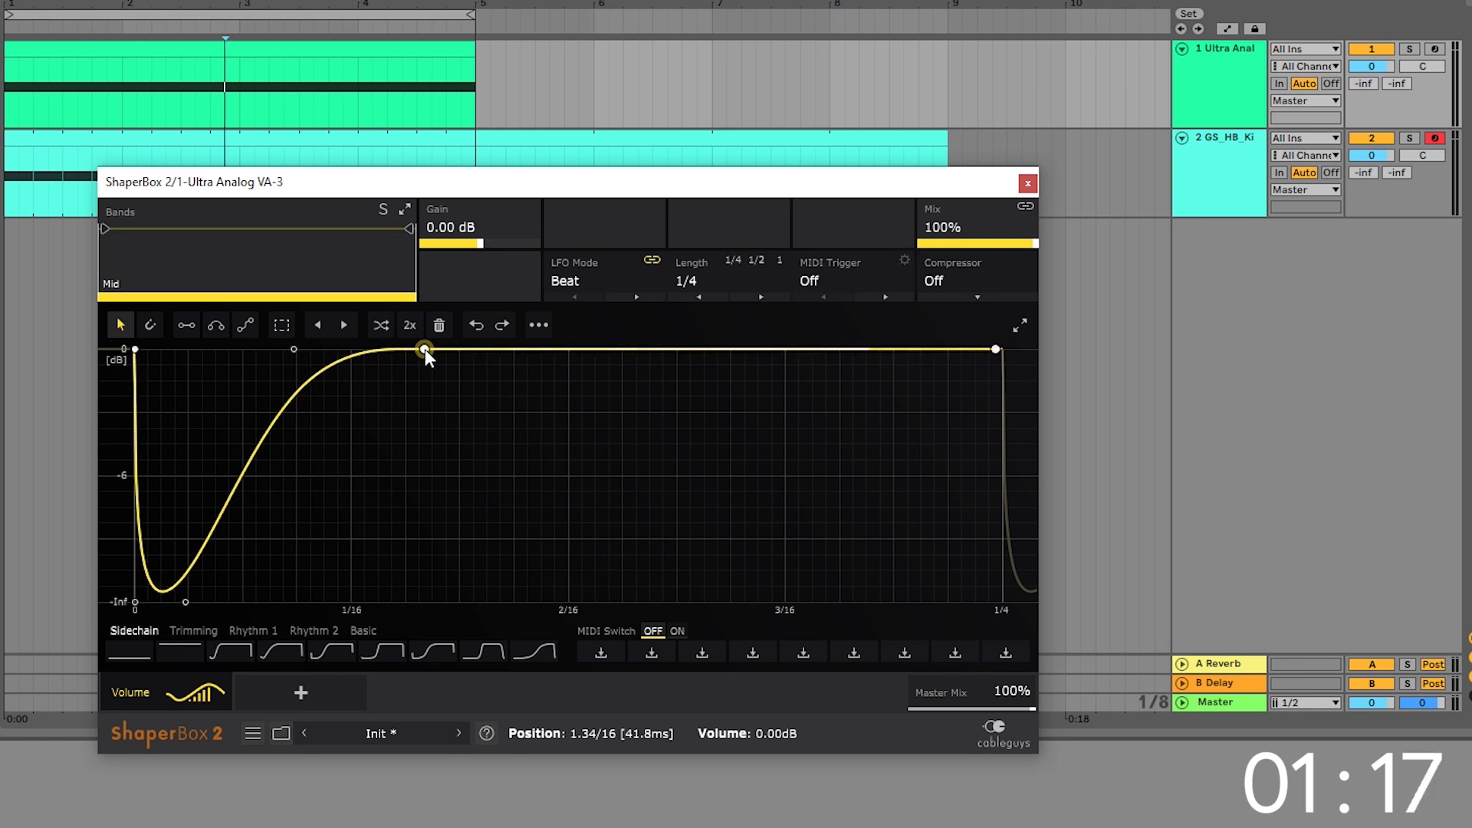
Step: Move the kick clip from bar 5 to bar 1, then reopen and reposition the bass track's ShaperBox window
{"action": "left_click_drag", "start_coordinate": [486, 187], "coordinate": [514, 254]}
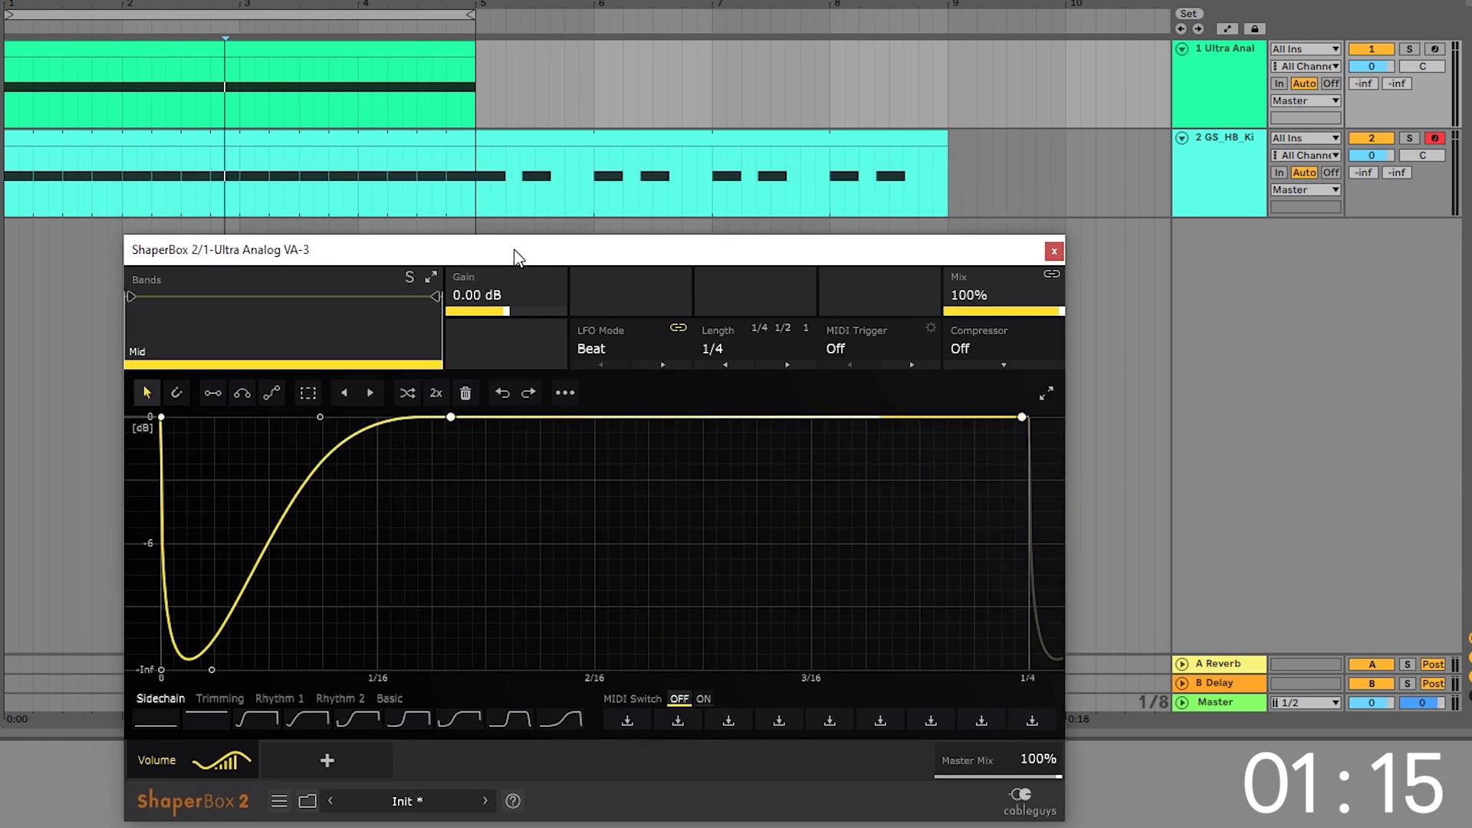
{"action": "left_click", "coordinate": [548, 142]}
{"action": "left_click_drag", "start_coordinate": [628, 133], "coordinate": [153, 178]}
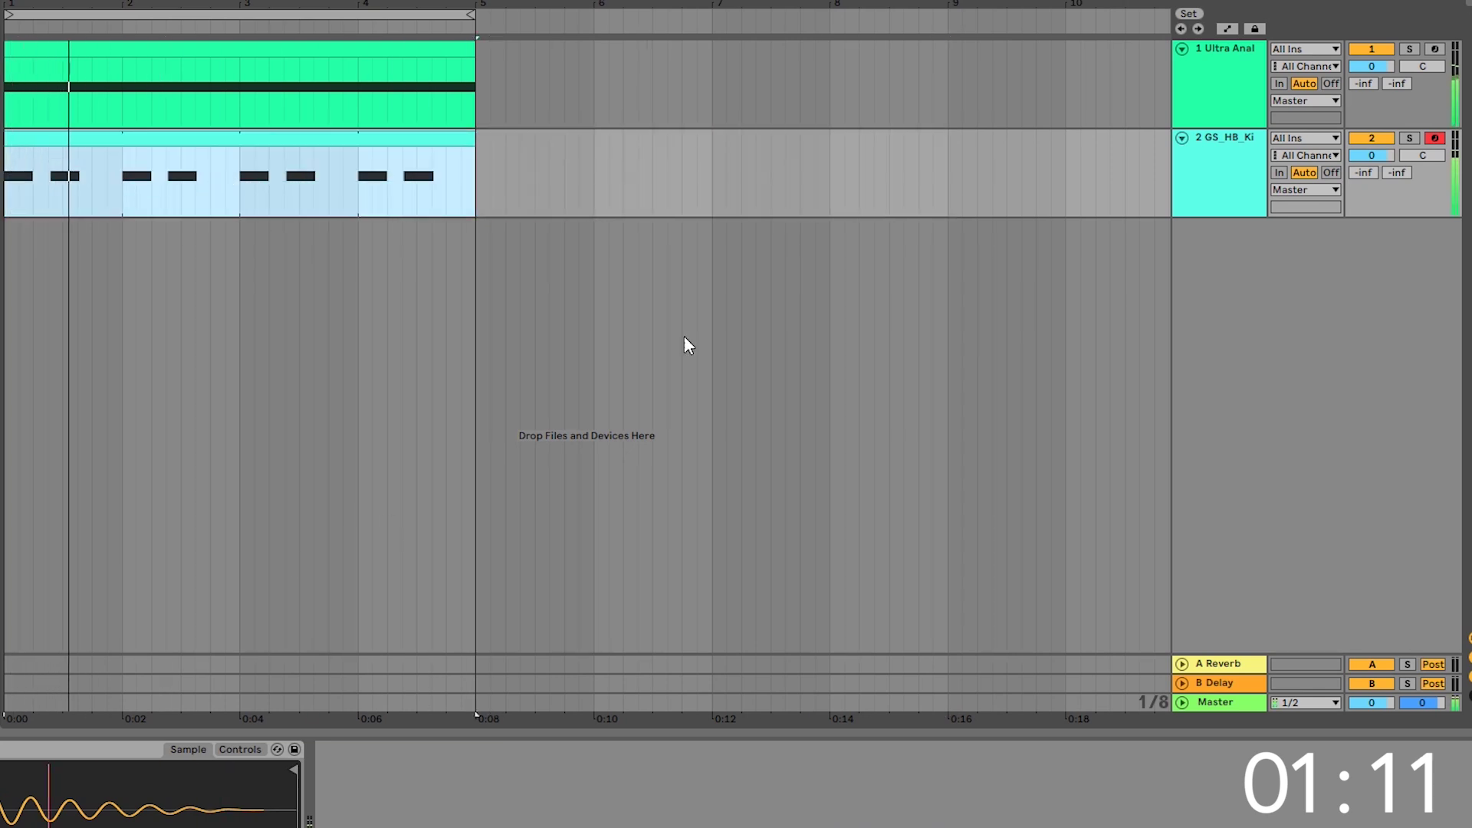
{"action": "left_click", "coordinate": [1225, 70]}
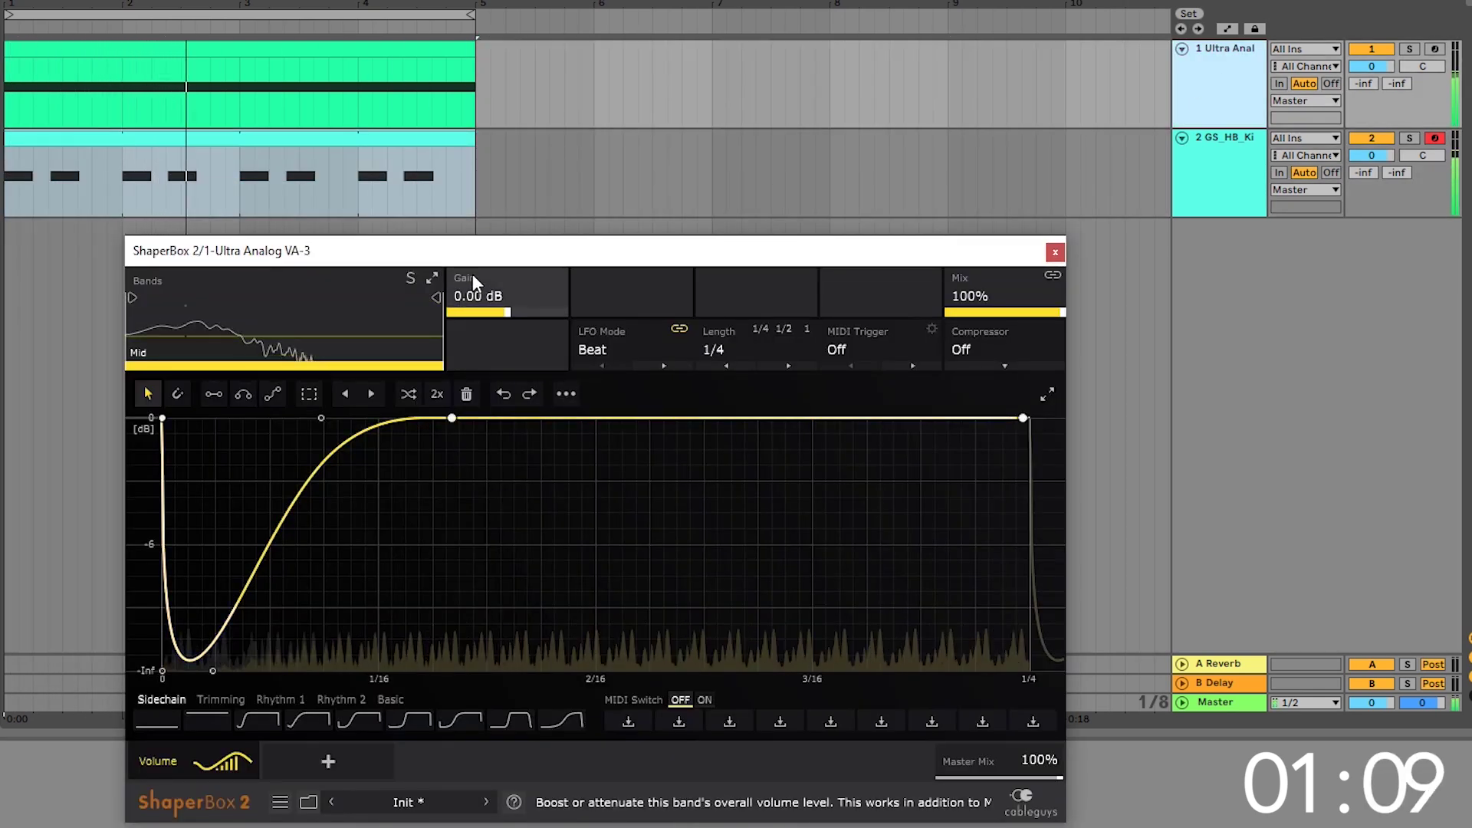
{"action": "left_click_drag", "start_coordinate": [483, 254], "coordinate": [469, 204]}
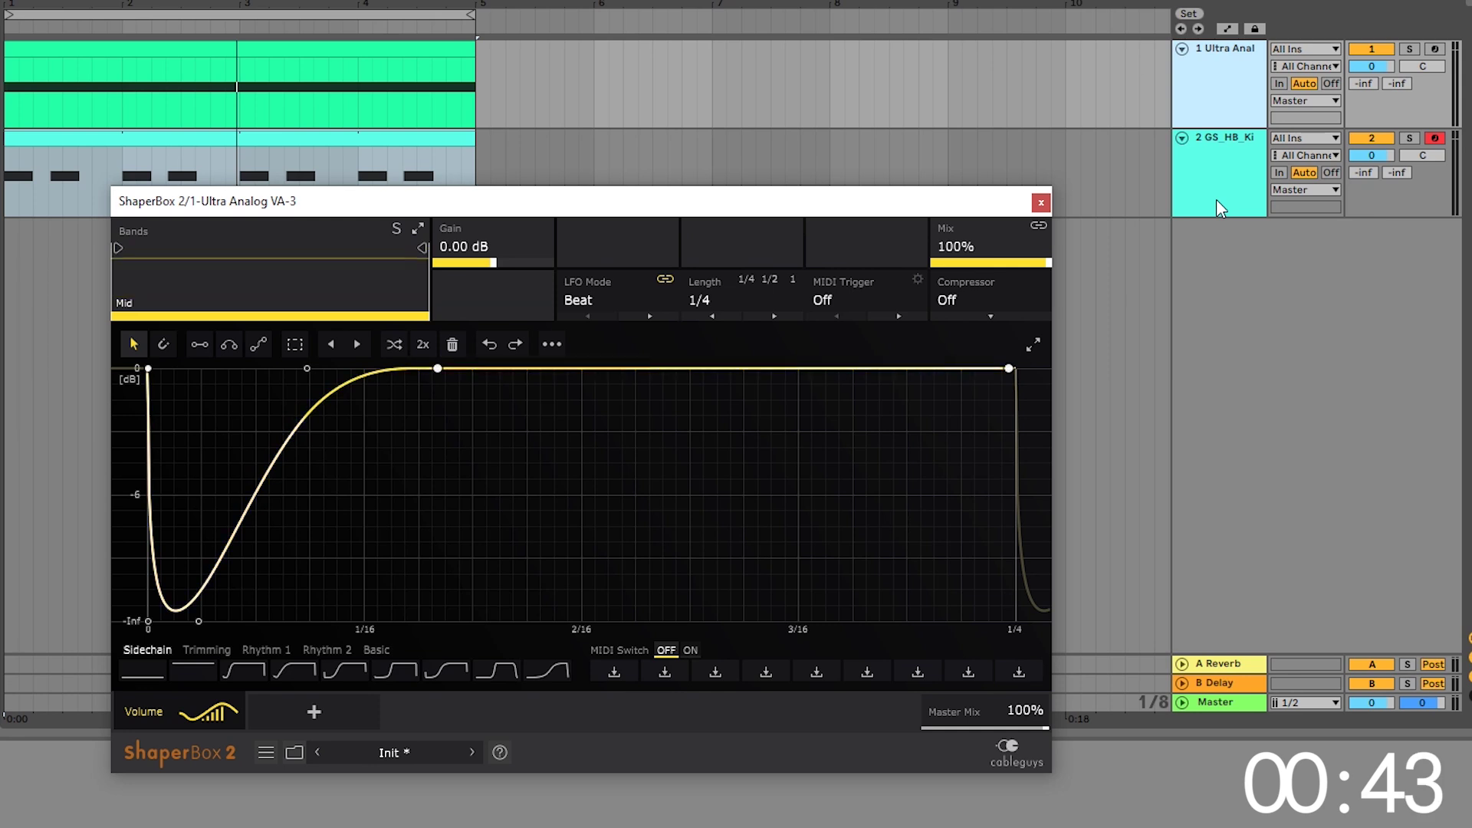
Step: Insert a new MIDI track below the bass, fed from the kick track, and start playback
{"action": "key", "text": "ctrl+alt+p"}
{"action": "key", "text": "ctrl+shift+t"}
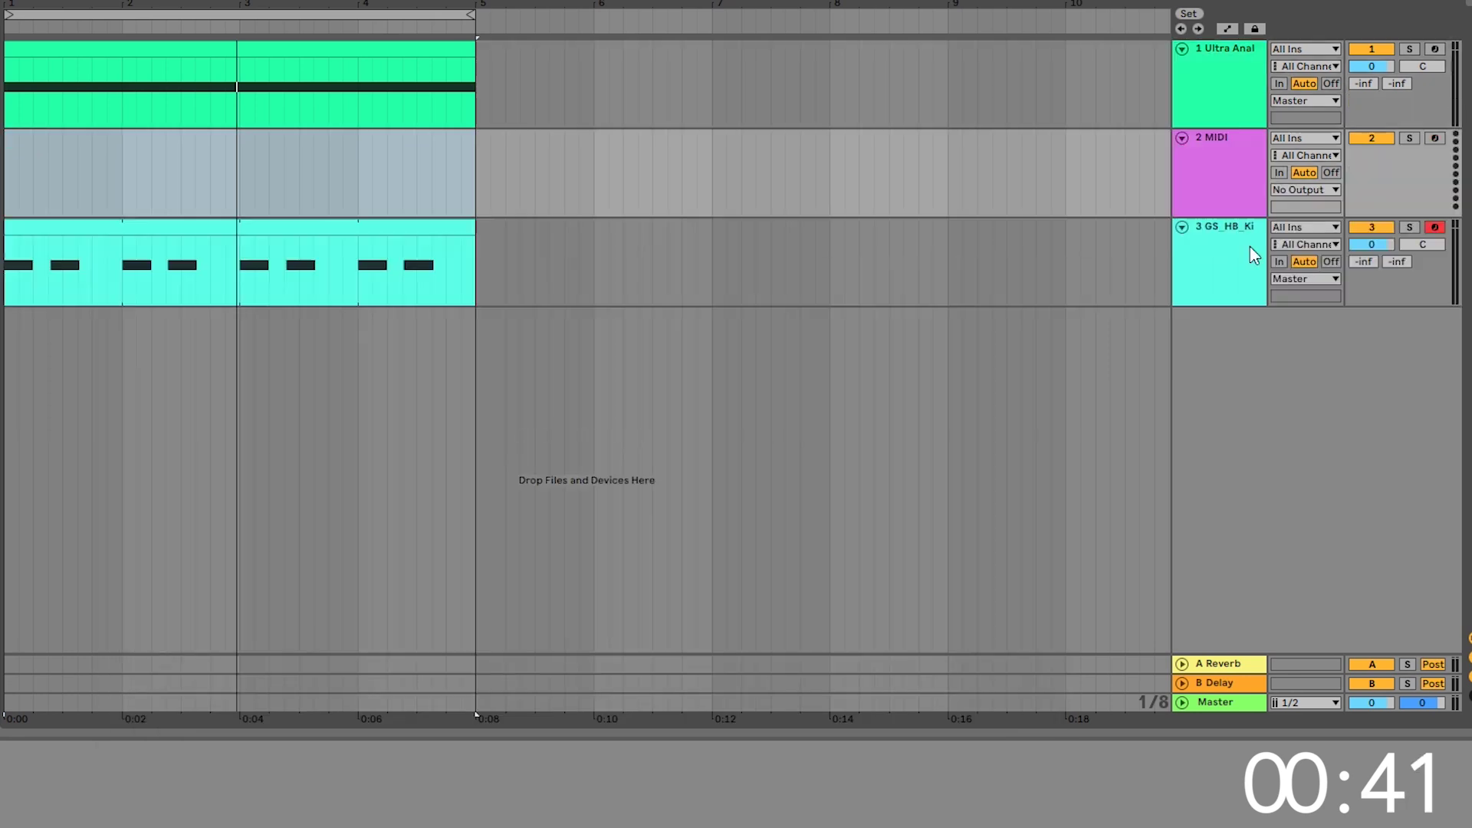
{"action": "left_click", "coordinate": [1303, 139]}
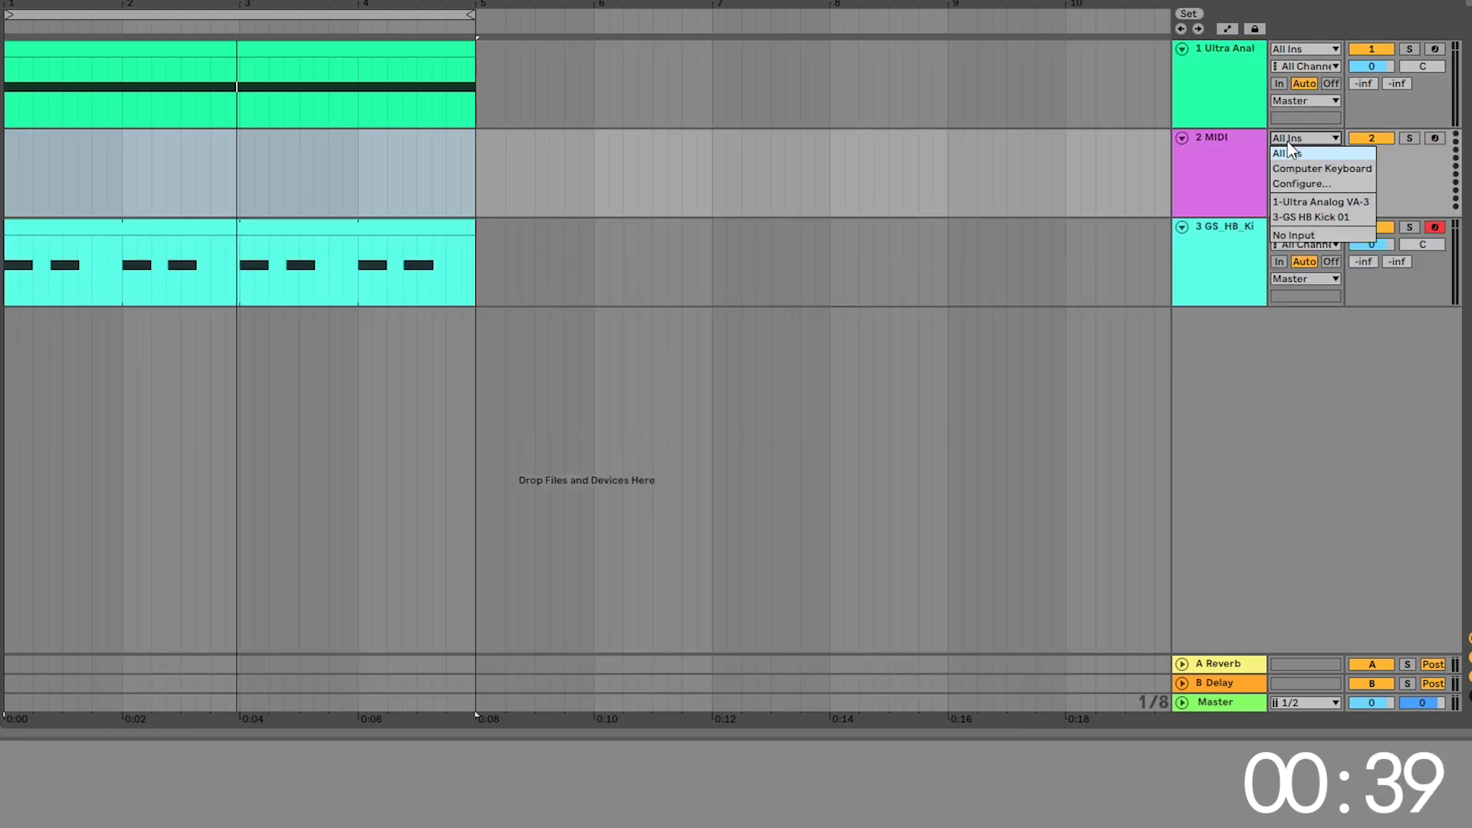
{"action": "left_click", "coordinate": [1312, 217]}
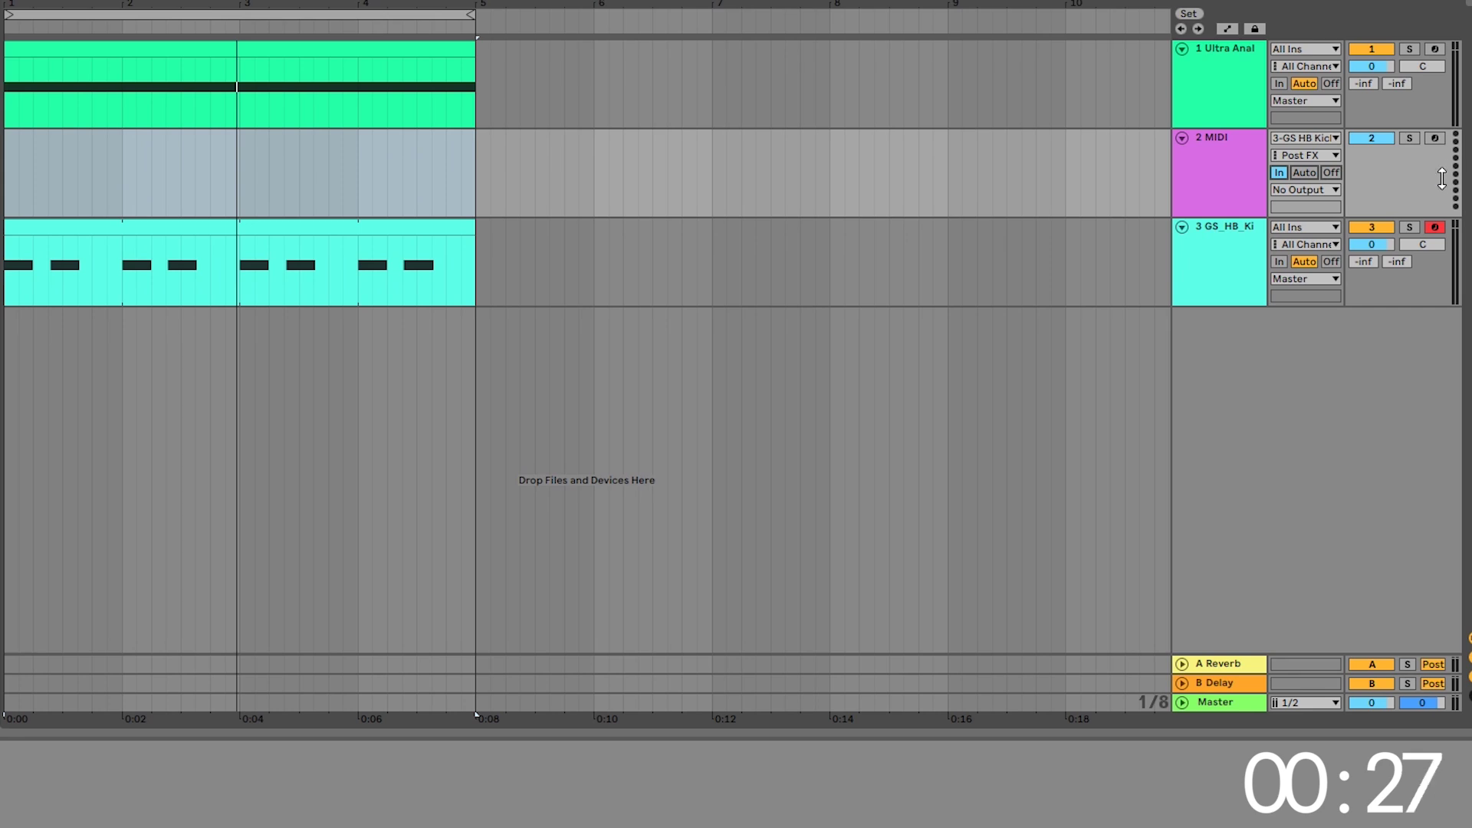
{"action": "key", "text": "space"}
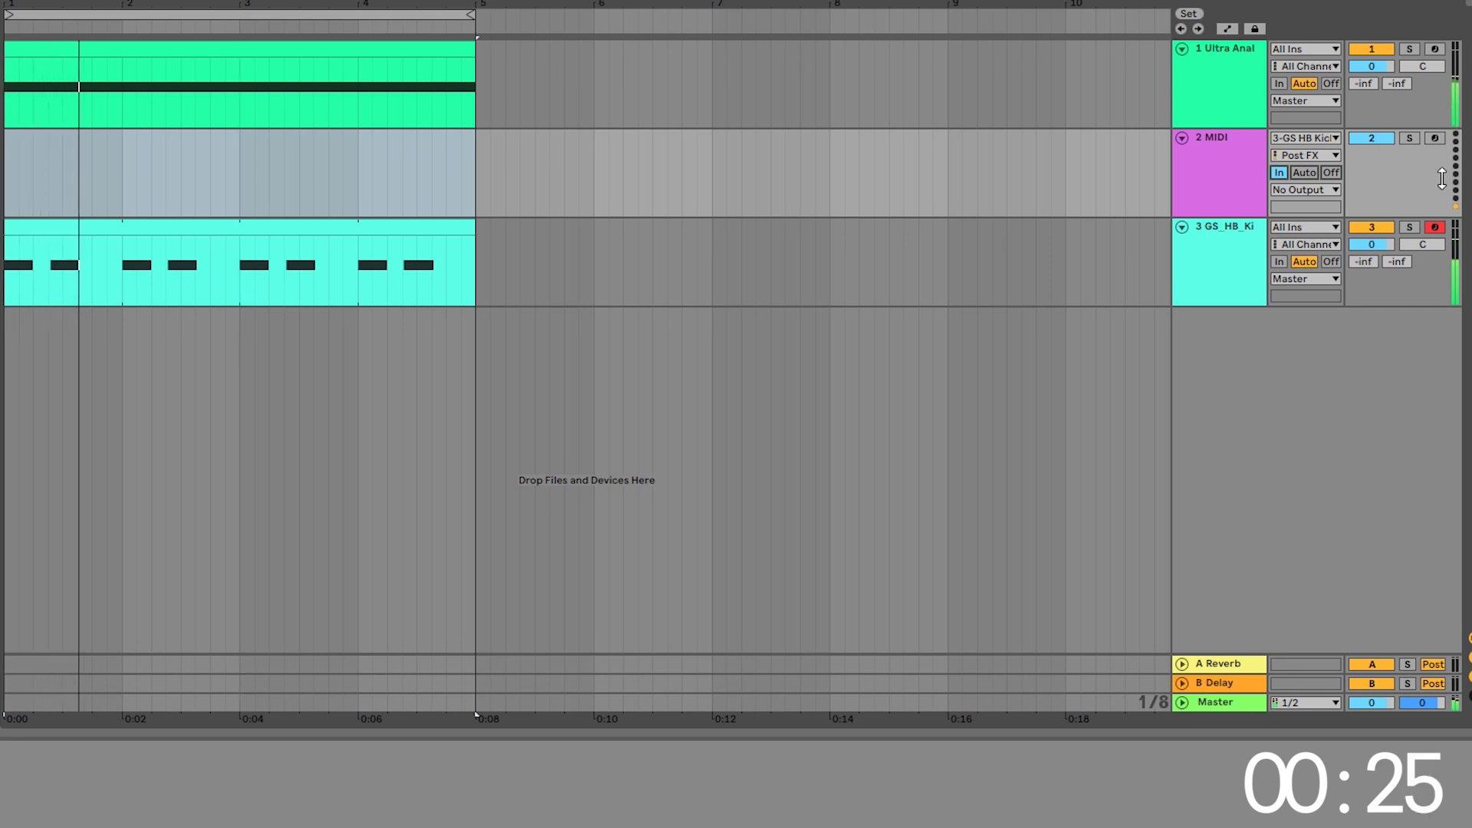
Step: Route the MIDI track's output to 1-Ultra Analog VA-3 / ShaperBox 2 and open that ShaperBox window
{"action": "left_click", "coordinate": [1295, 191]}
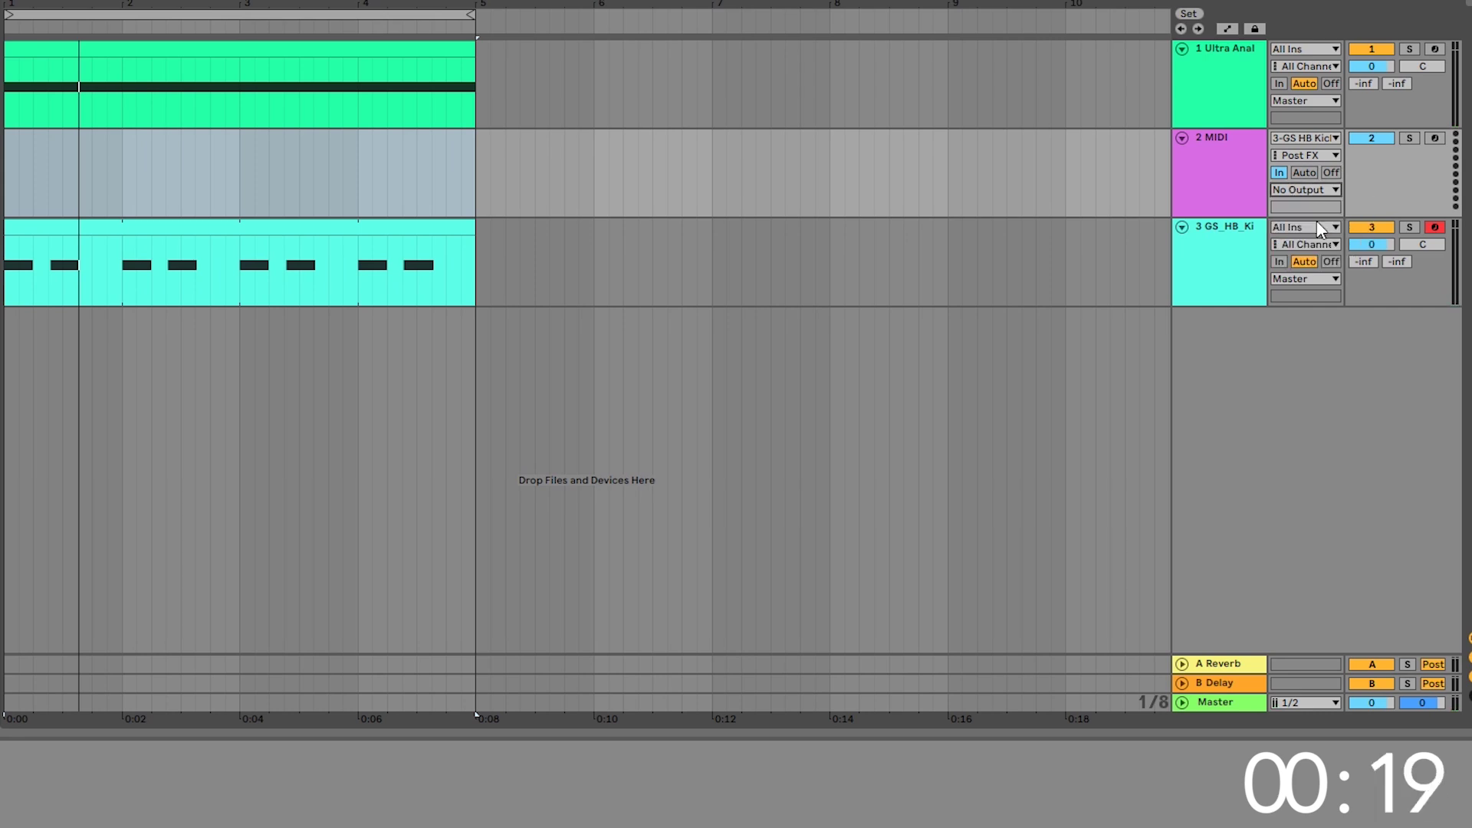
{"action": "left_click", "coordinate": [1317, 223]}
{"action": "left_click", "coordinate": [1303, 207]}
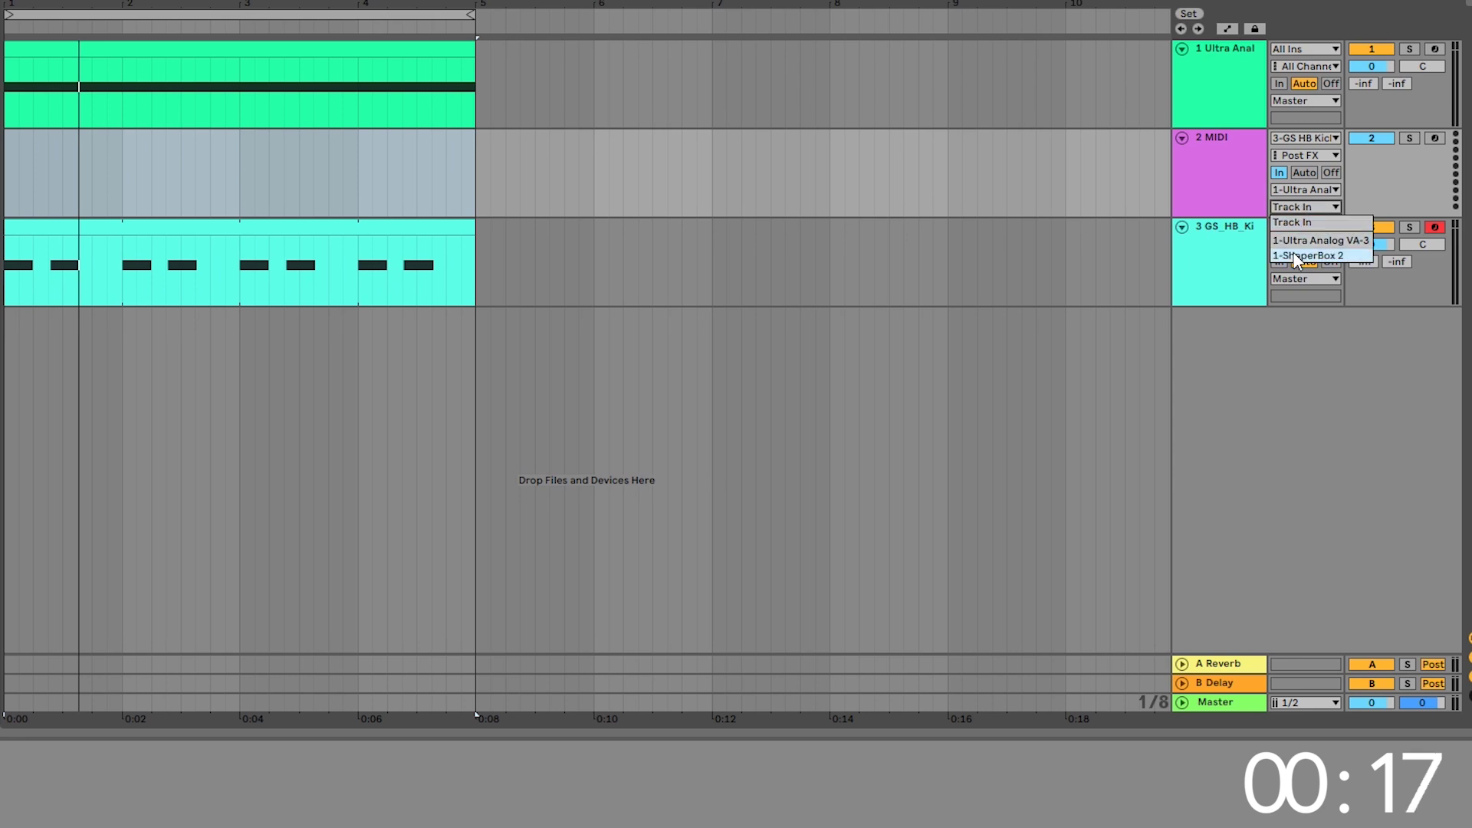
{"action": "key", "text": "Escape"}
{"action": "left_click", "coordinate": [1225, 80]}
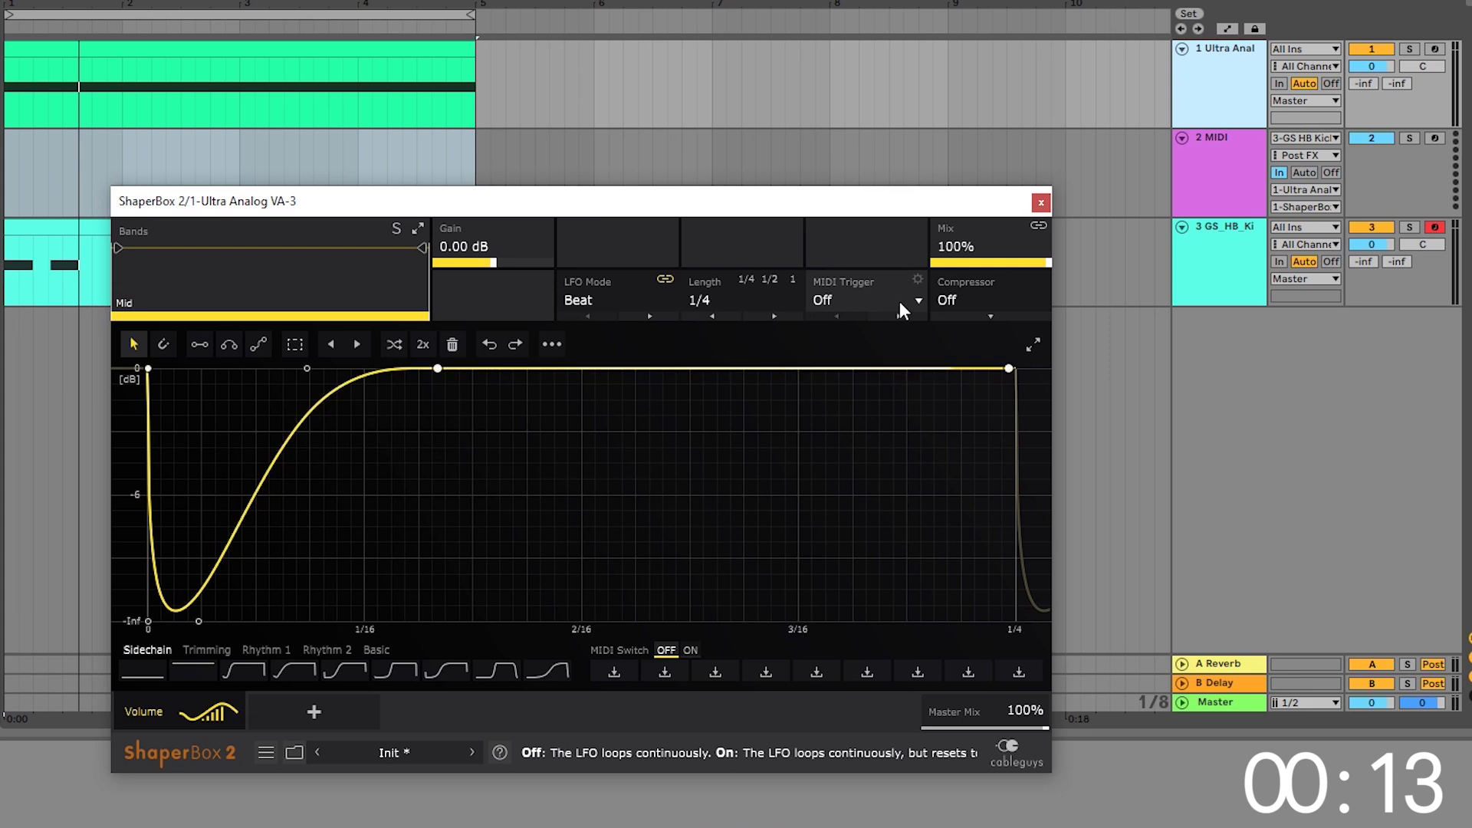
Step: Choose On (1-Shot) in the MIDI Trigger dropdown
{"action": "left_click", "coordinate": [918, 300]}
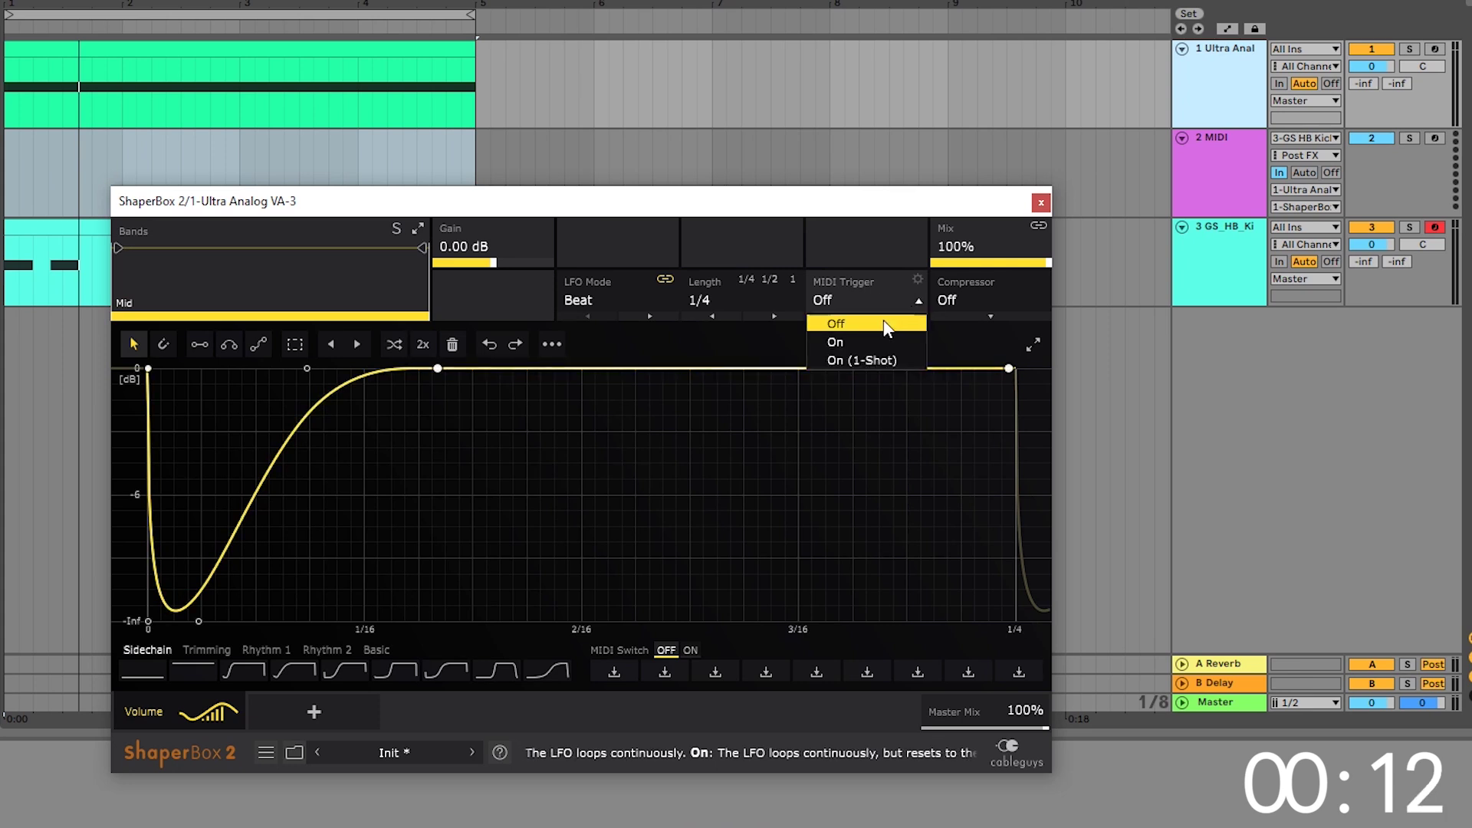
{"action": "left_click", "coordinate": [859, 359]}
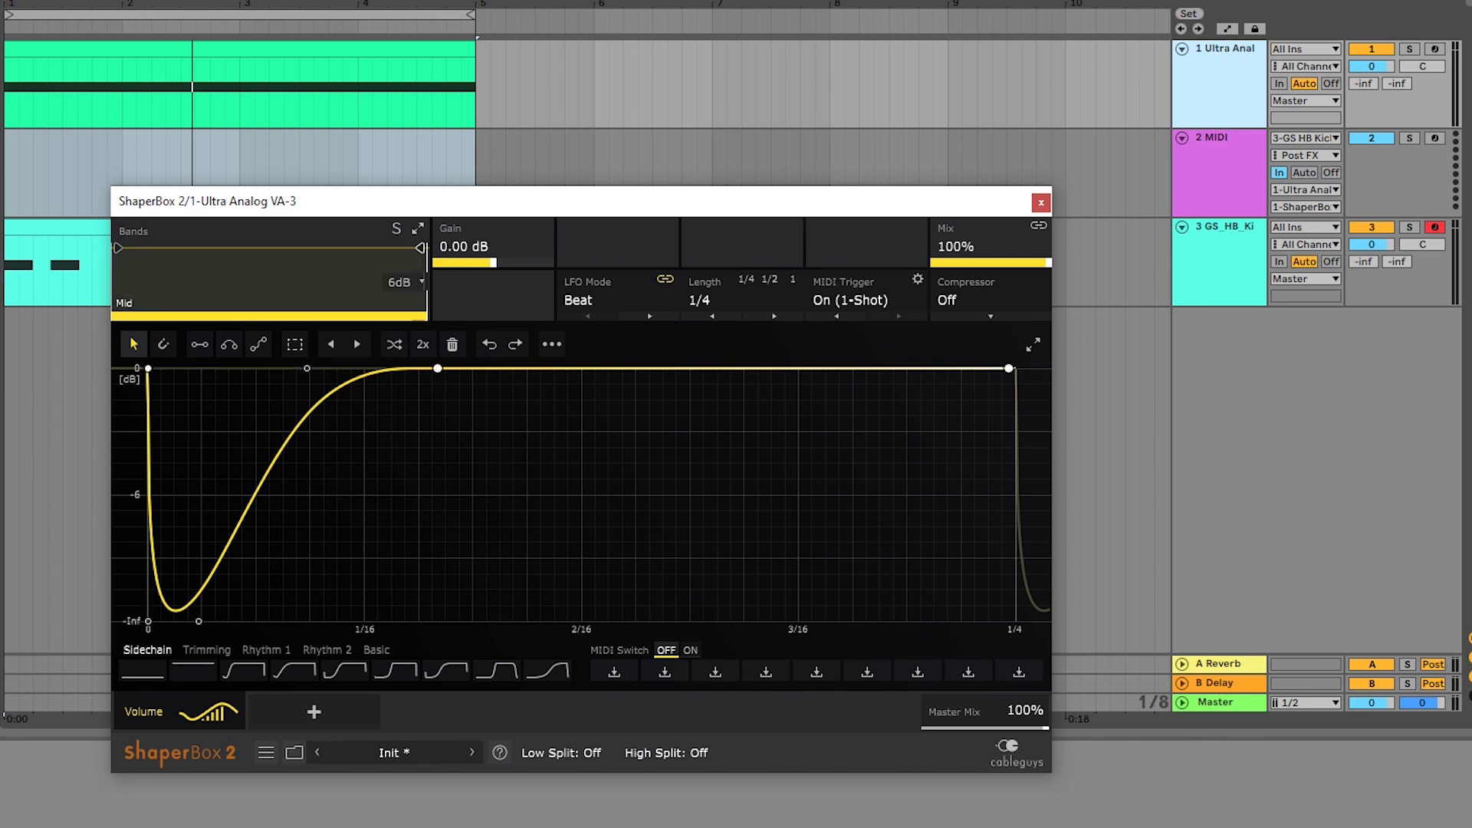
Step: Split off a High band above the Mid band and expand the spectrum view while auditioning
{"action": "left_click_drag", "start_coordinate": [420, 248], "coordinate": [263, 248]}
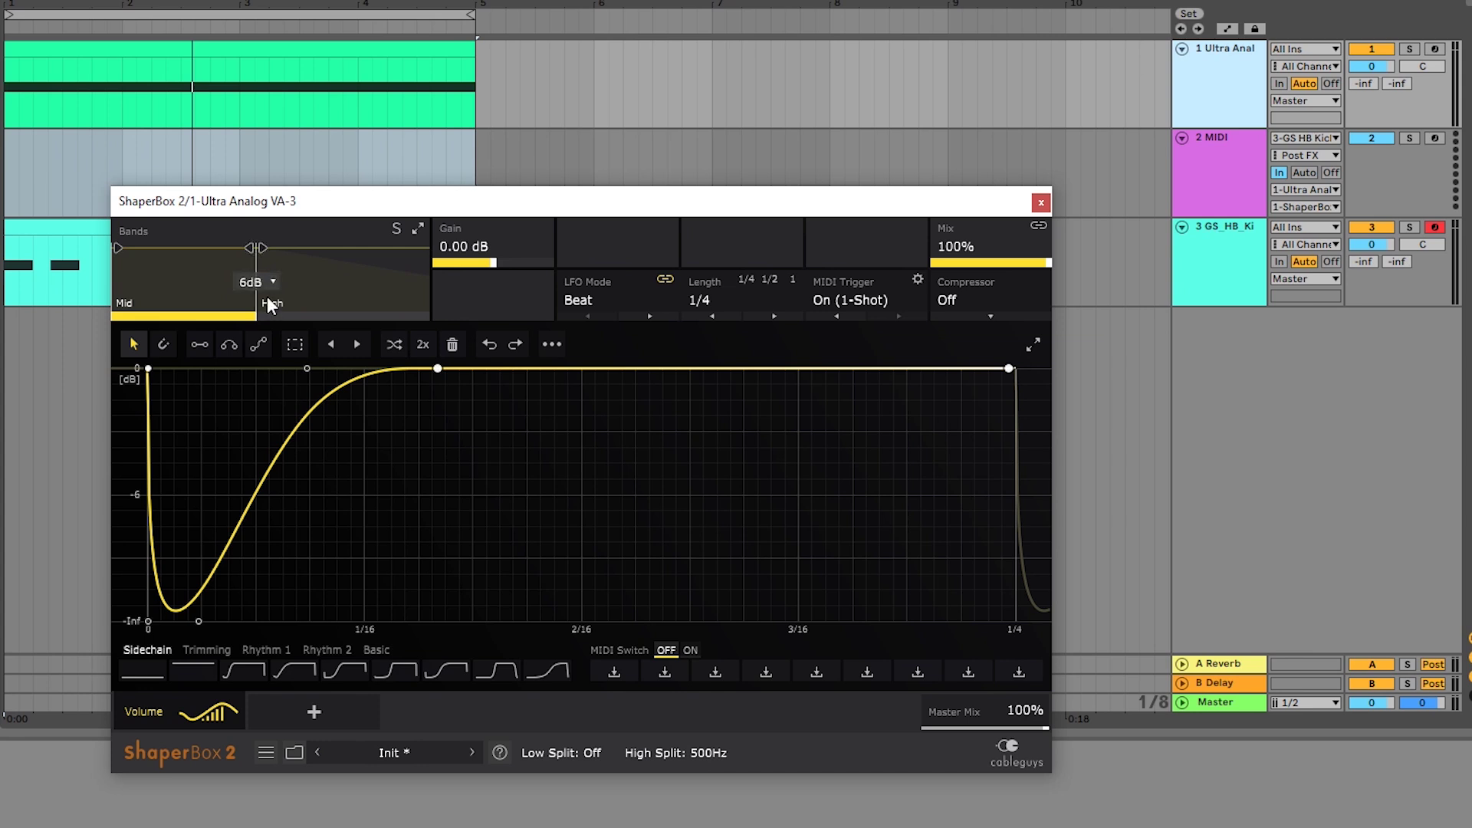
{"action": "left_click", "coordinate": [417, 230]}
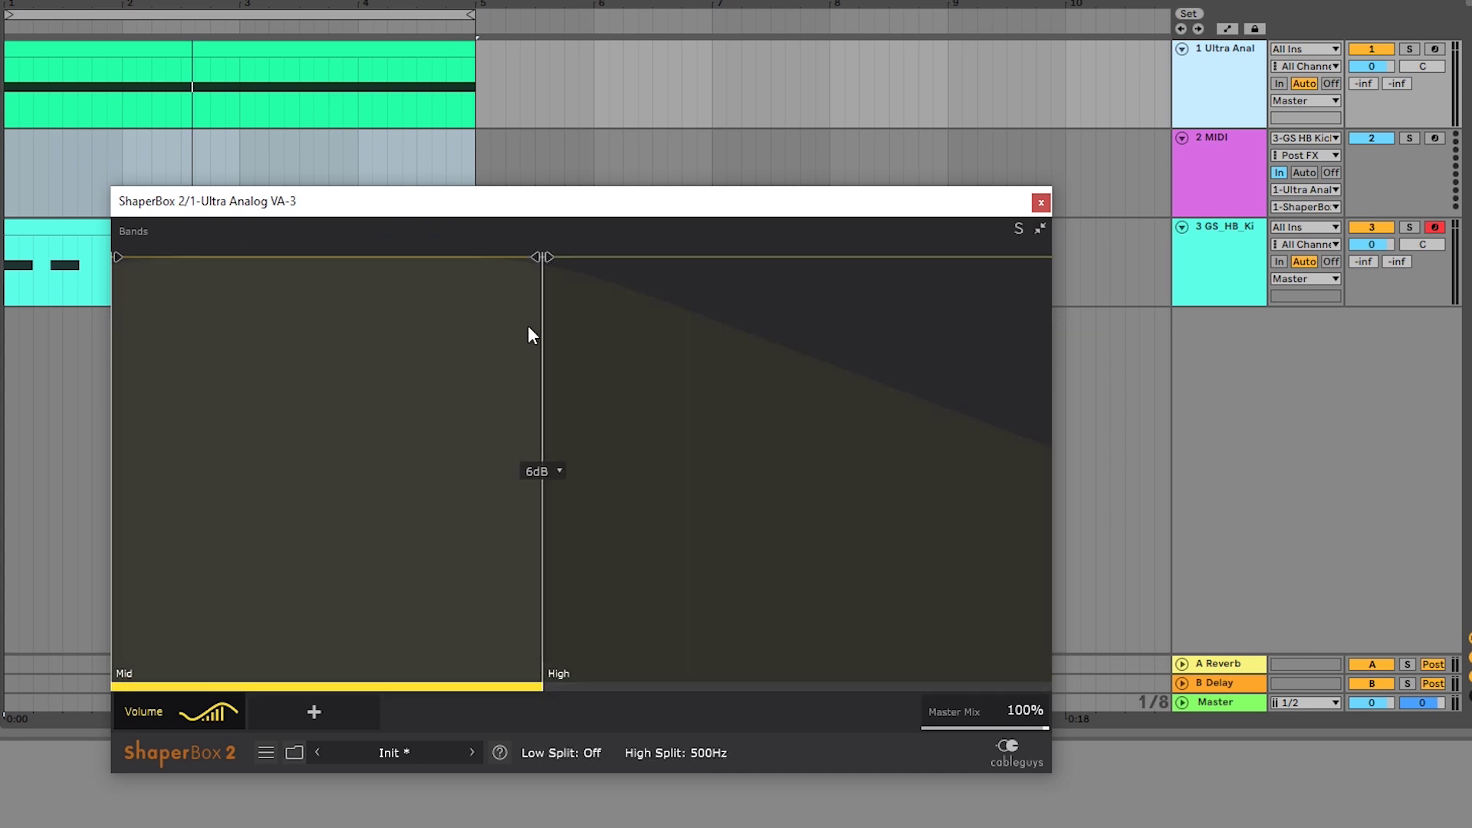
{"action": "key", "text": "space"}
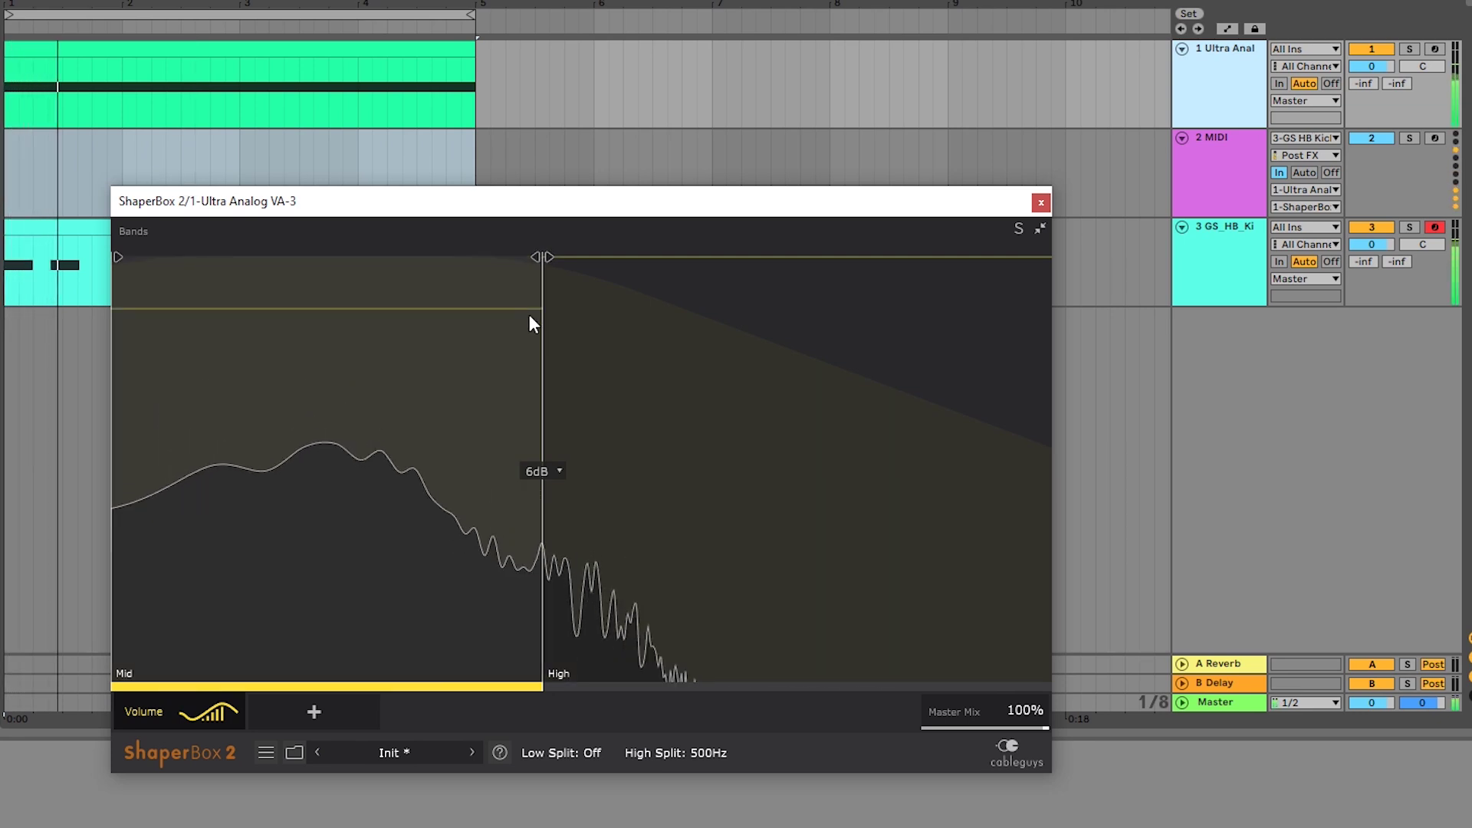
{"action": "key", "text": "space"}
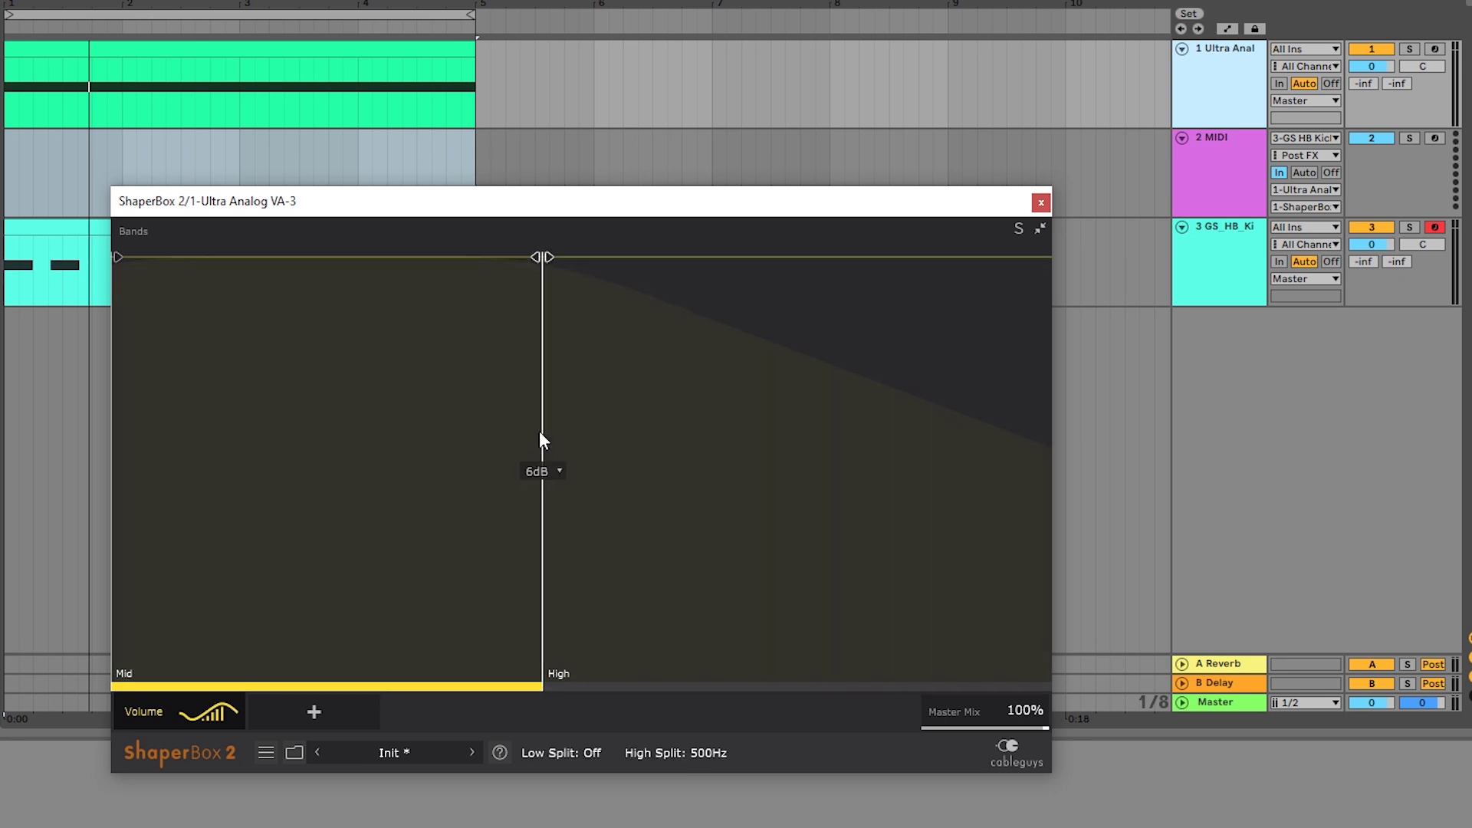
Step: Drag the Mid/High split to 203 Hz while playing, then collapse back to the shaper editor
{"action": "left_click_drag", "start_coordinate": [542, 437], "coordinate": [420, 430]}
{"action": "key", "text": "space"}
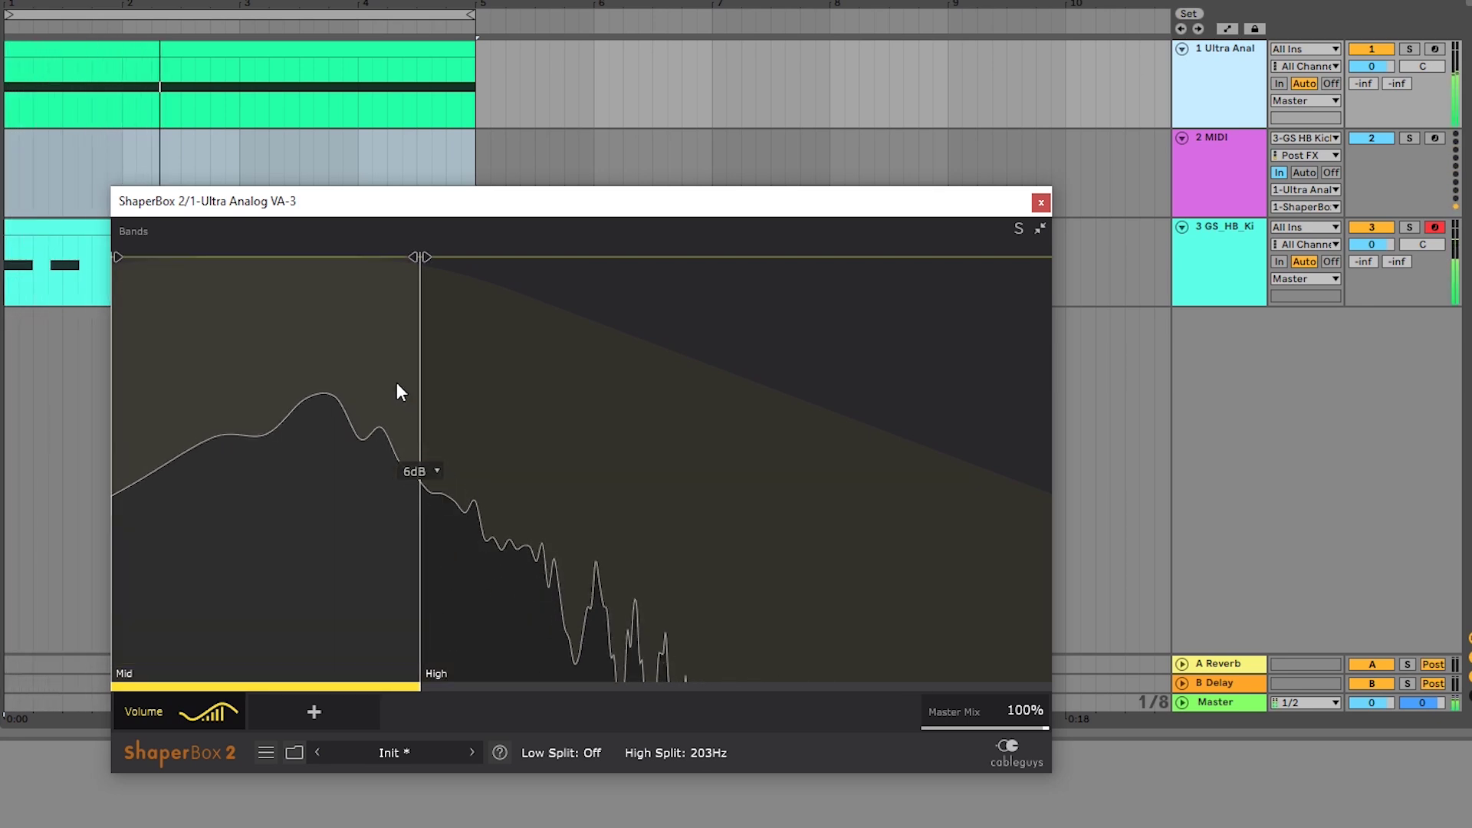
{"action": "key", "text": "space"}
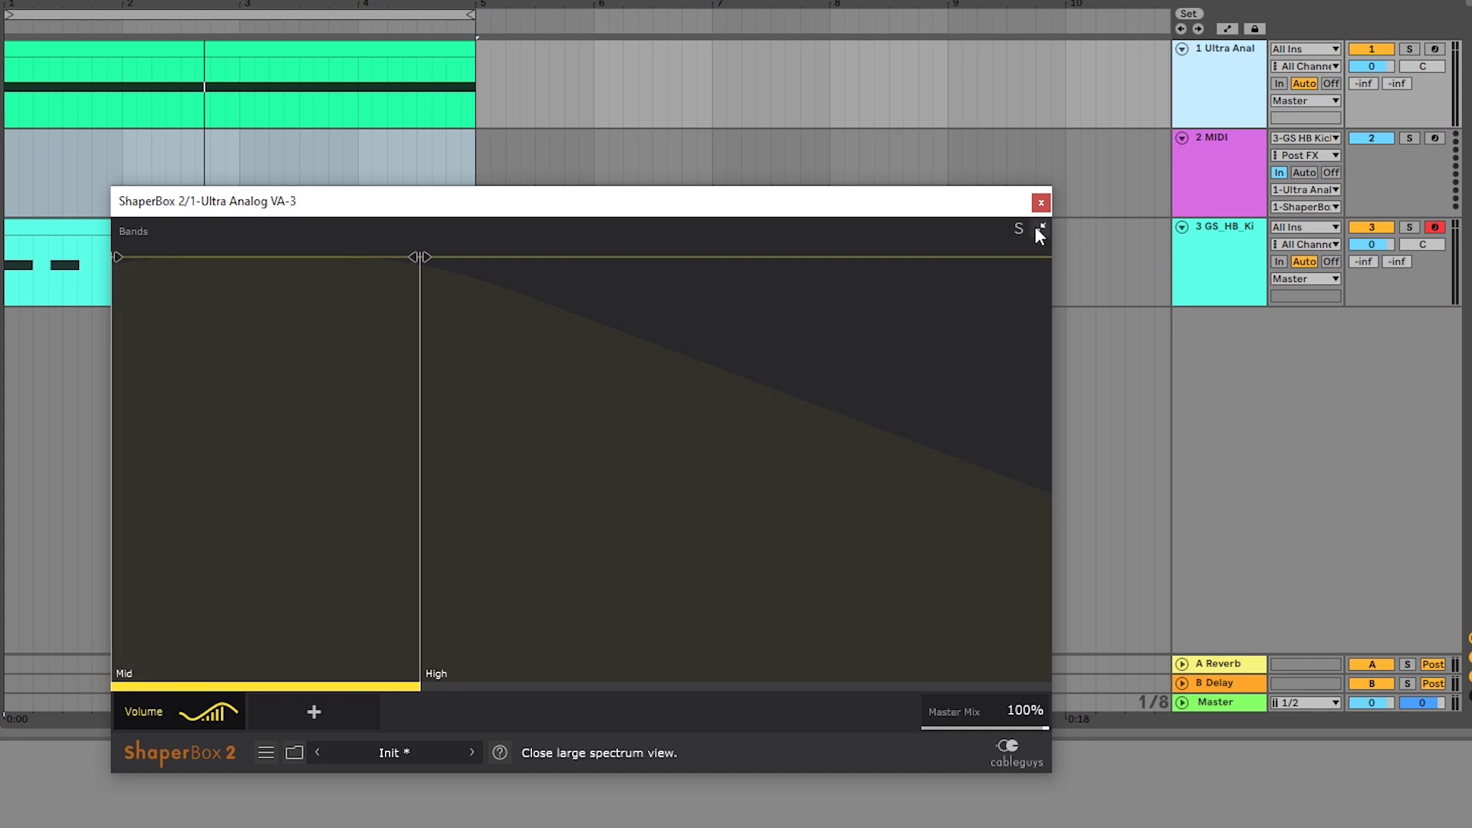
{"action": "left_click", "coordinate": [1041, 228]}
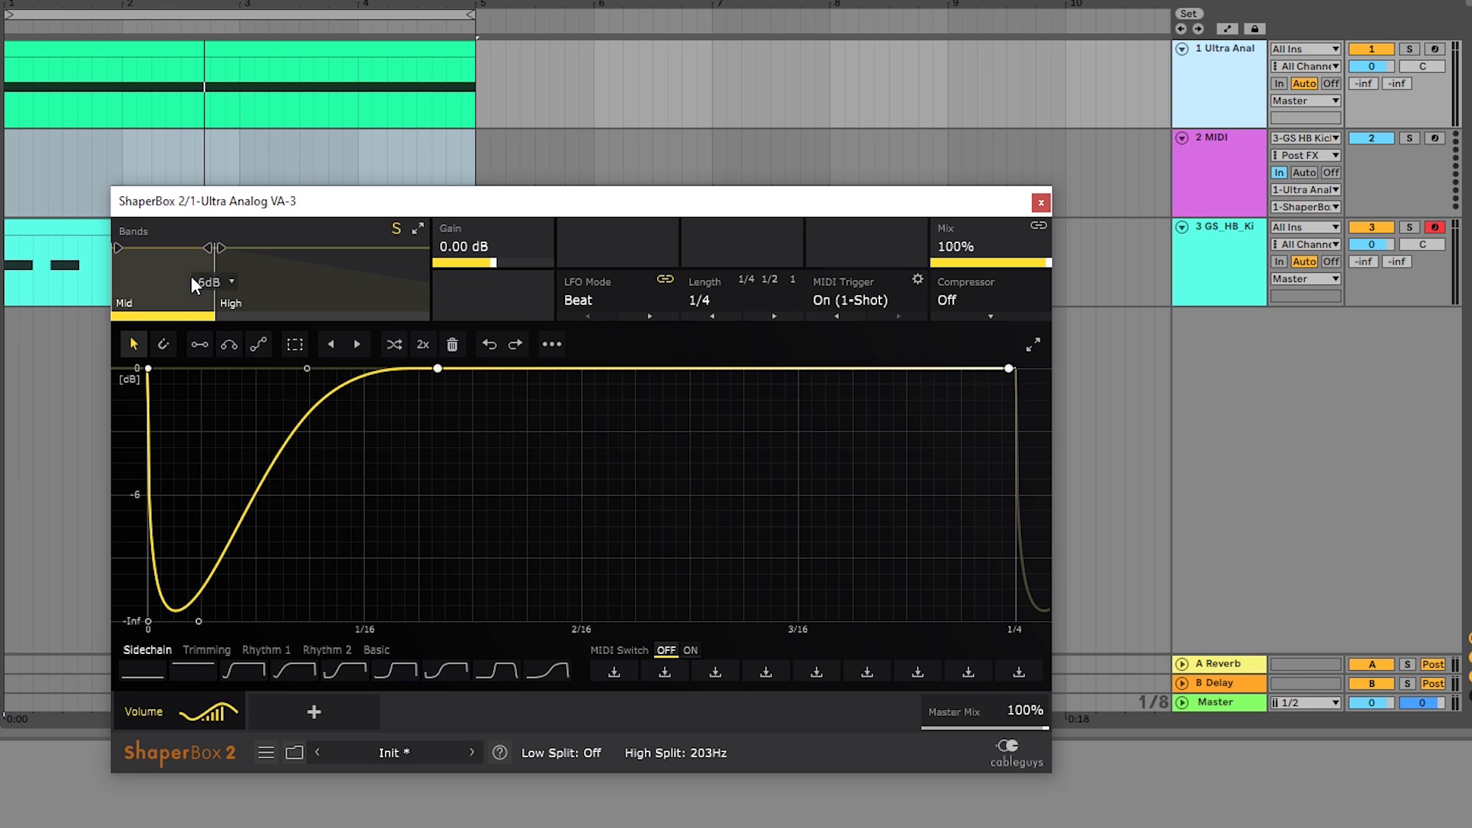
Step: Shift the curve's top and bottom nodes later, audition the result, and turn off the band solo
{"action": "key", "text": "space"}
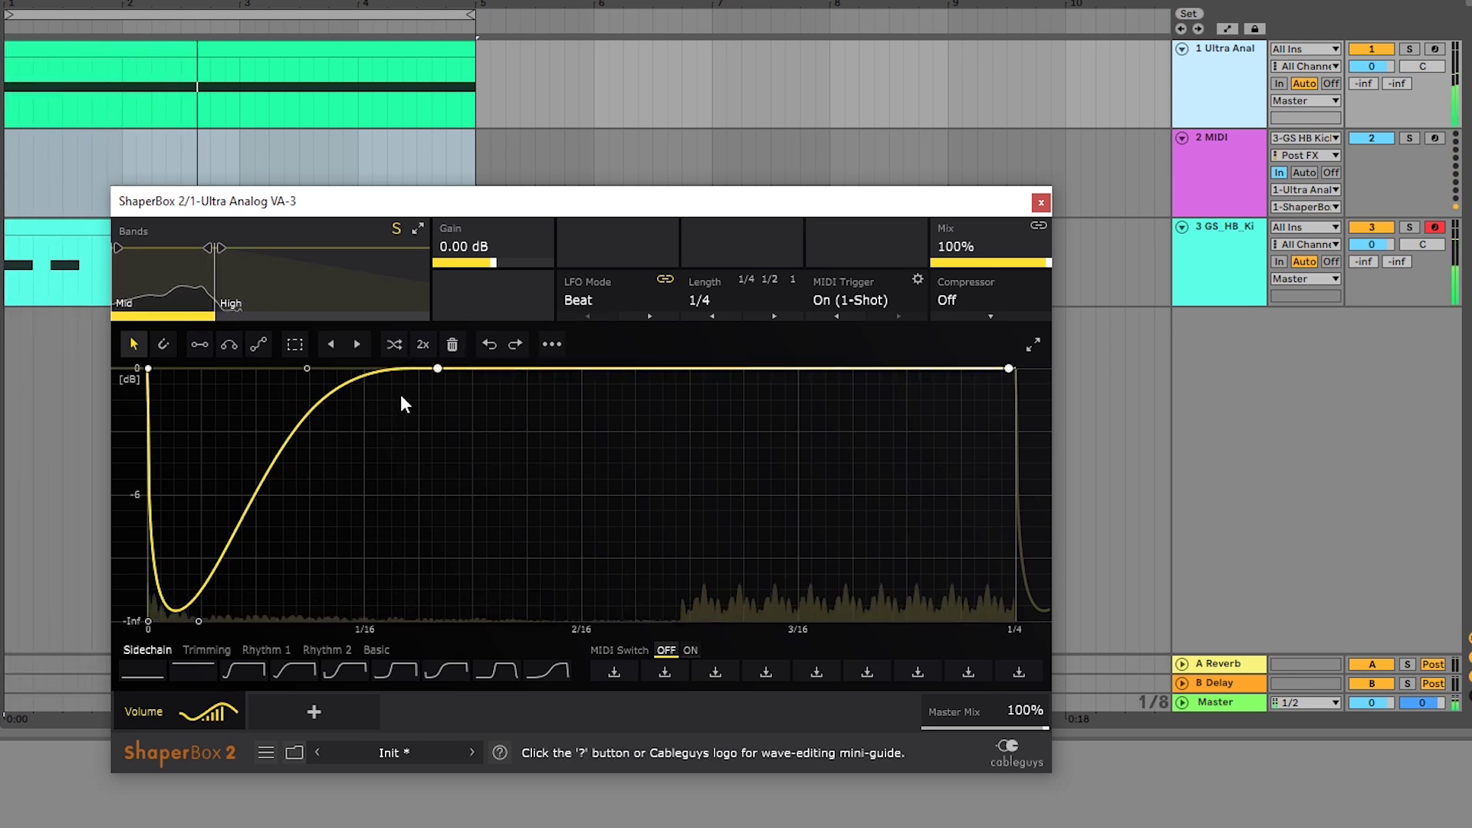
{"action": "left_click_drag", "start_coordinate": [444, 369], "coordinate": [483, 369]}
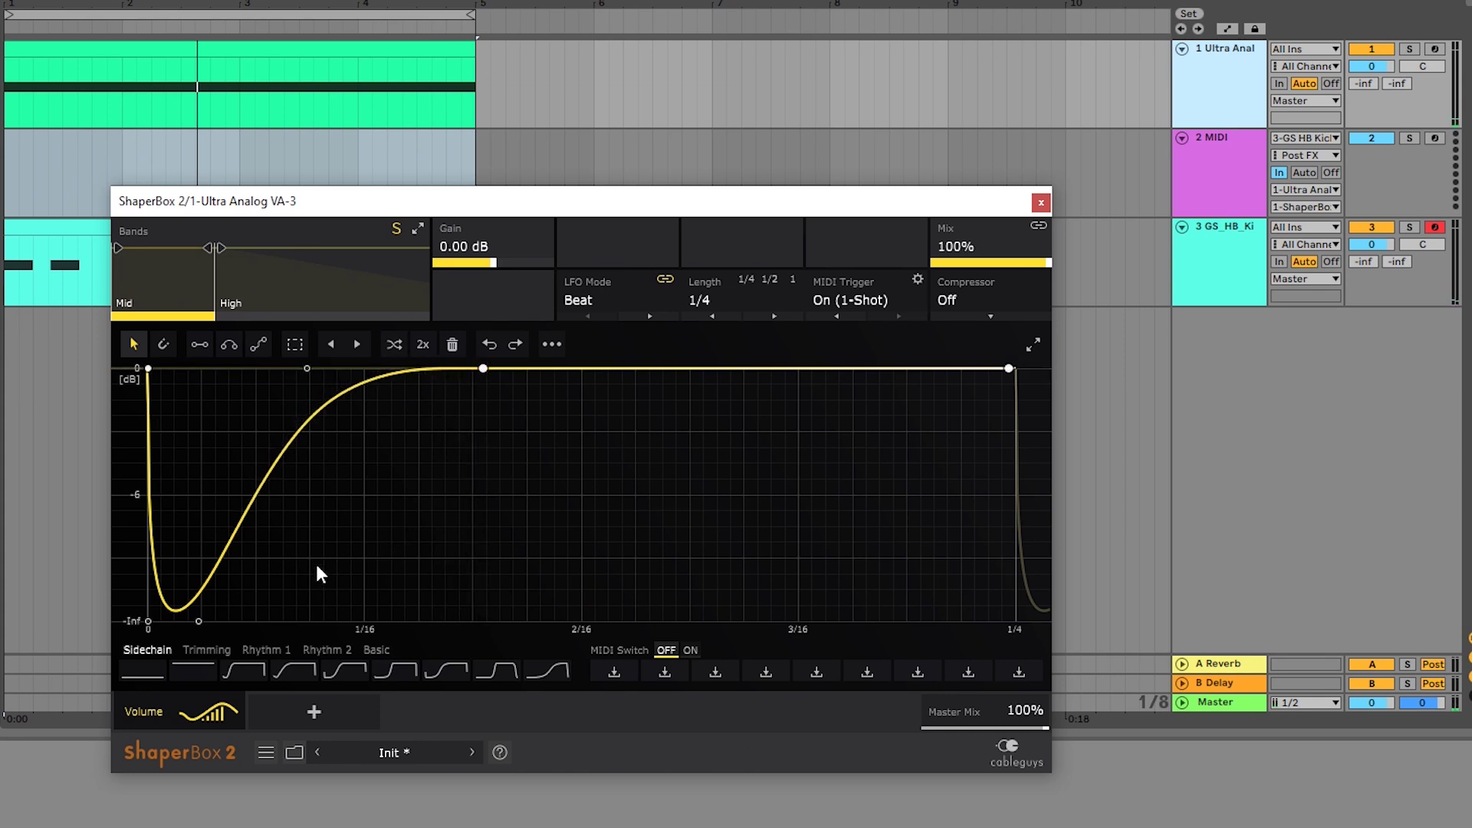
{"action": "left_click_drag", "start_coordinate": [201, 618], "coordinate": [226, 619]}
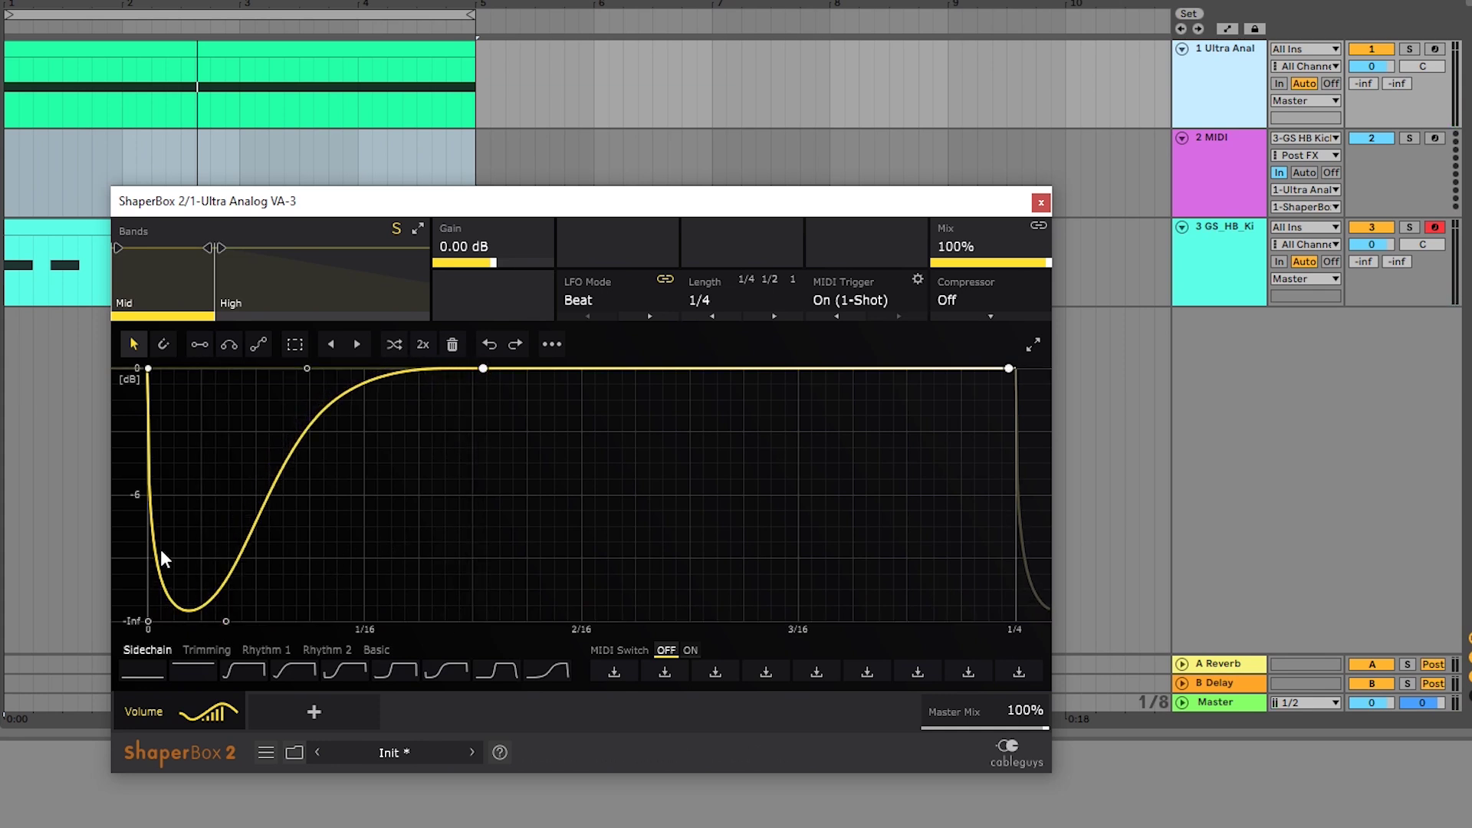
{"action": "key", "text": "space"}
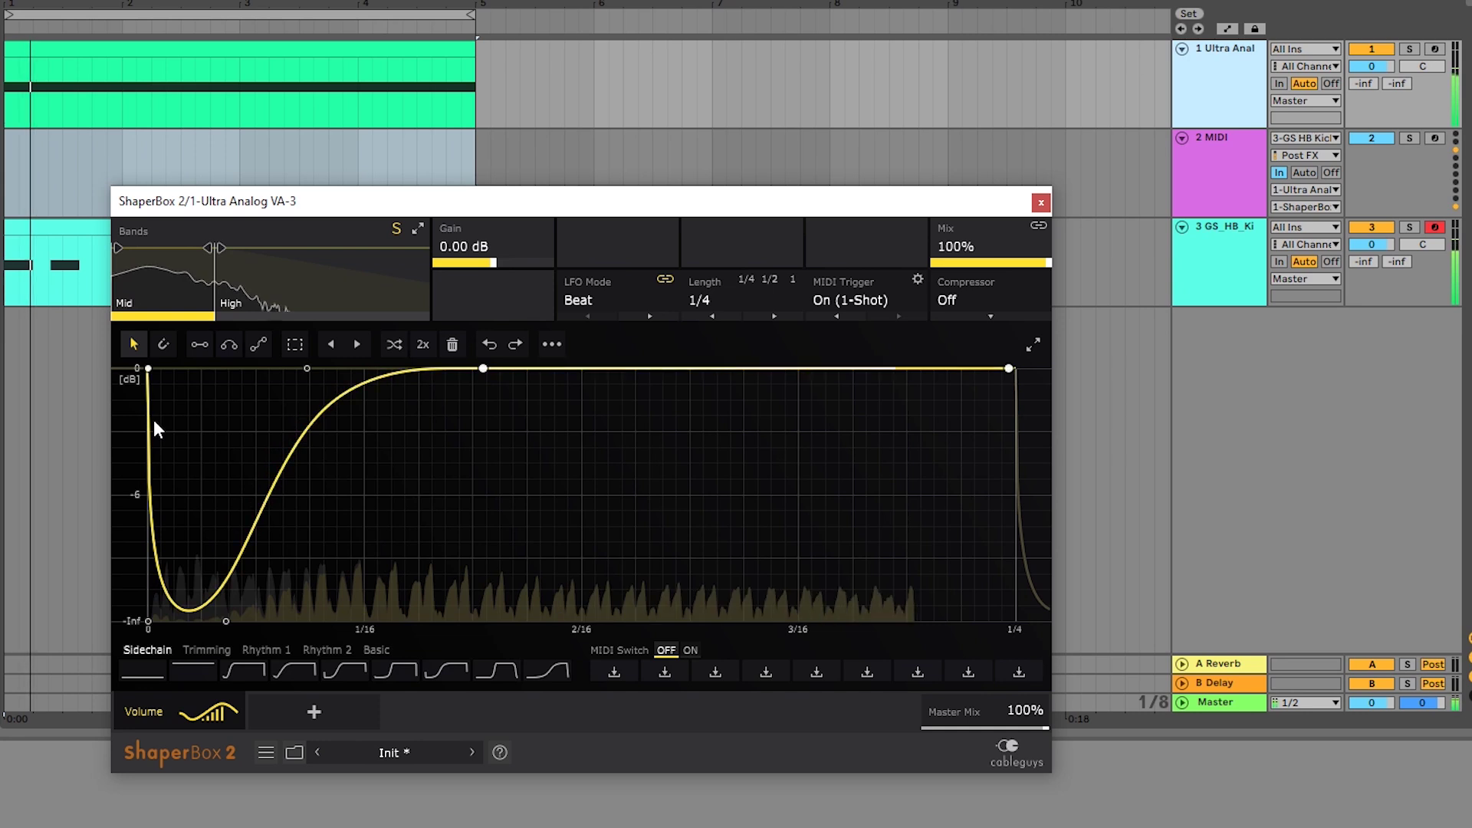
{"action": "left_click", "coordinate": [394, 226]}
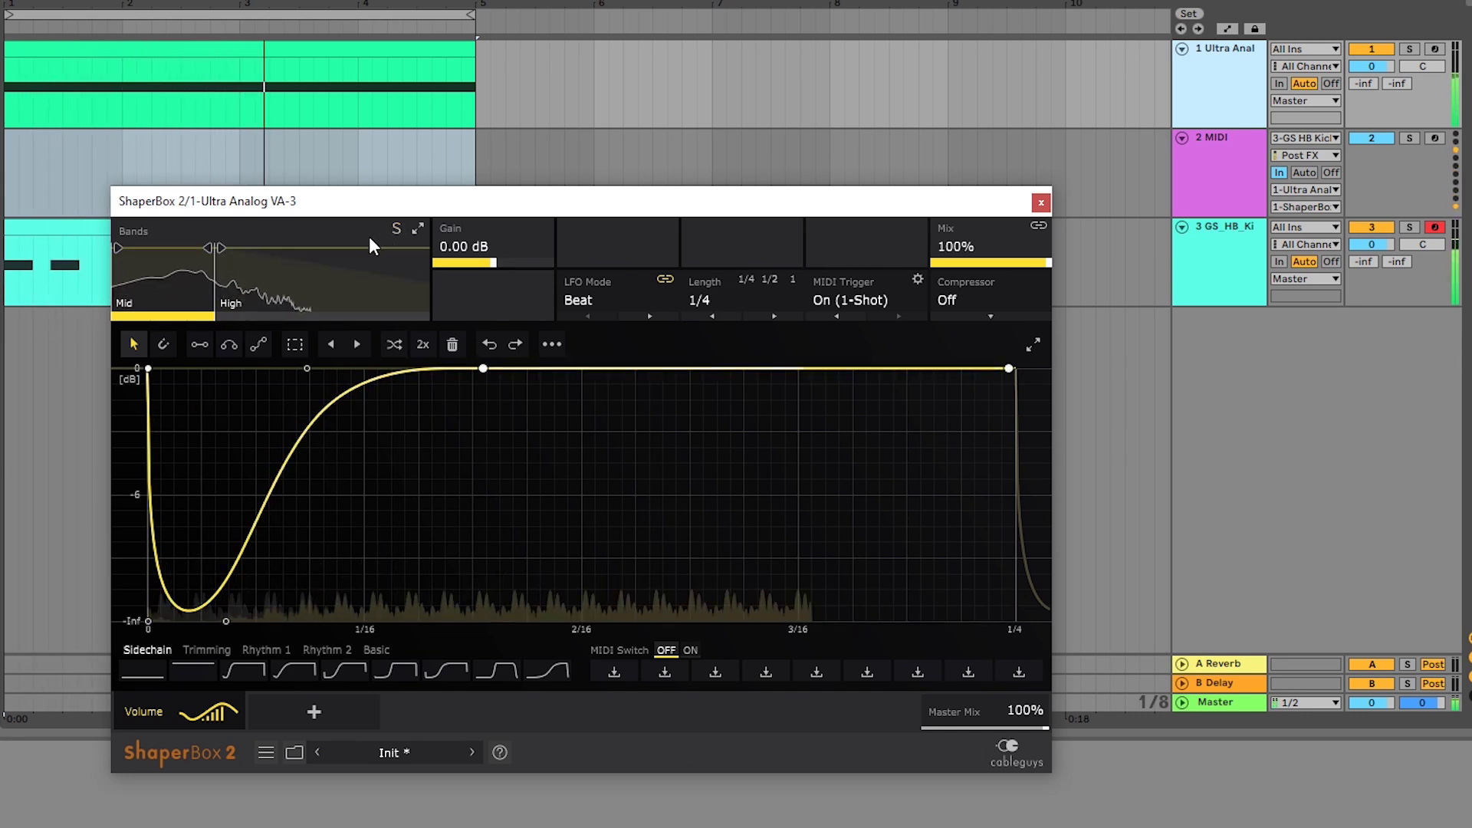
{"action": "key", "text": "space"}
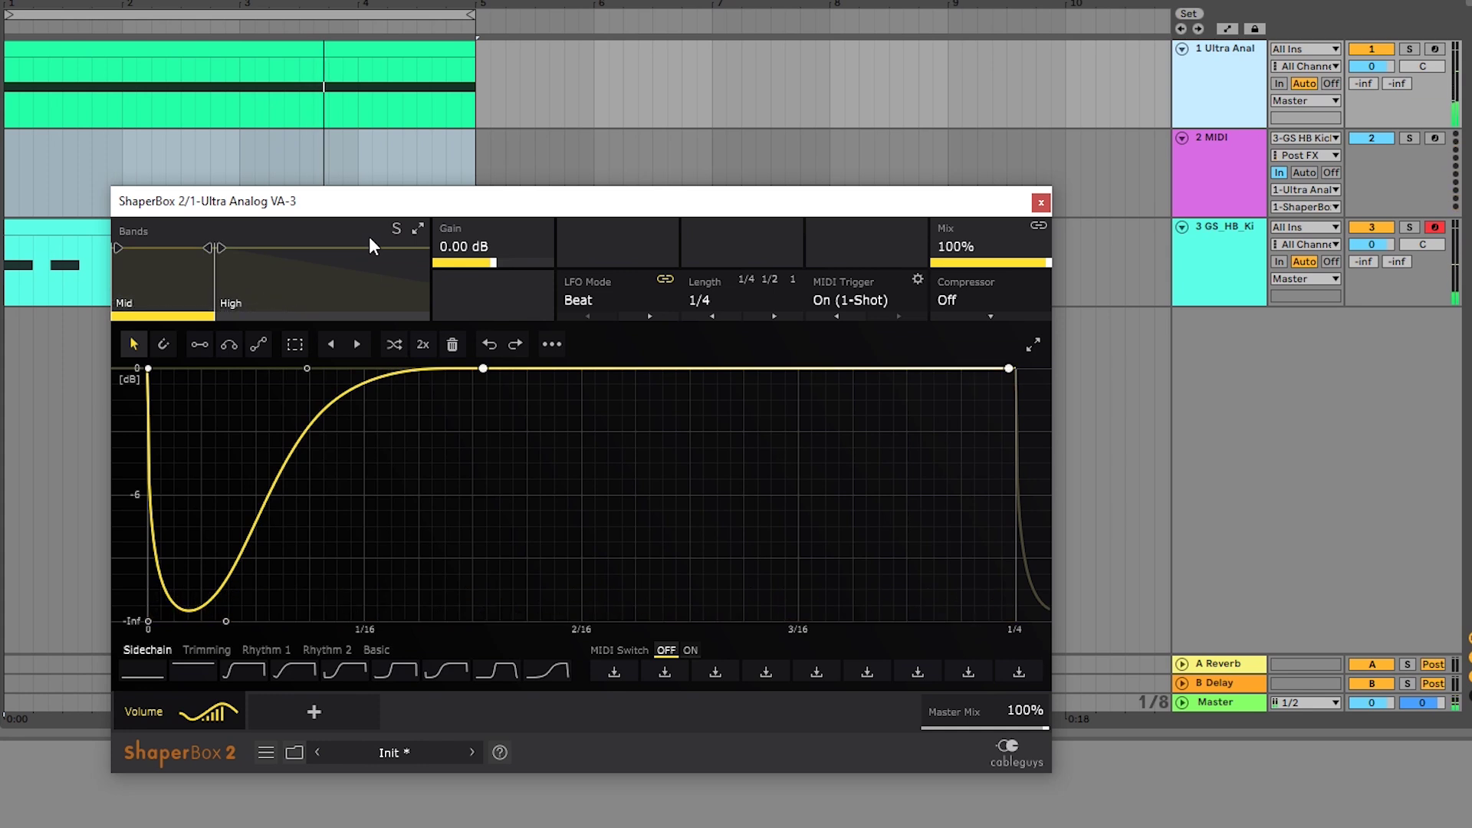